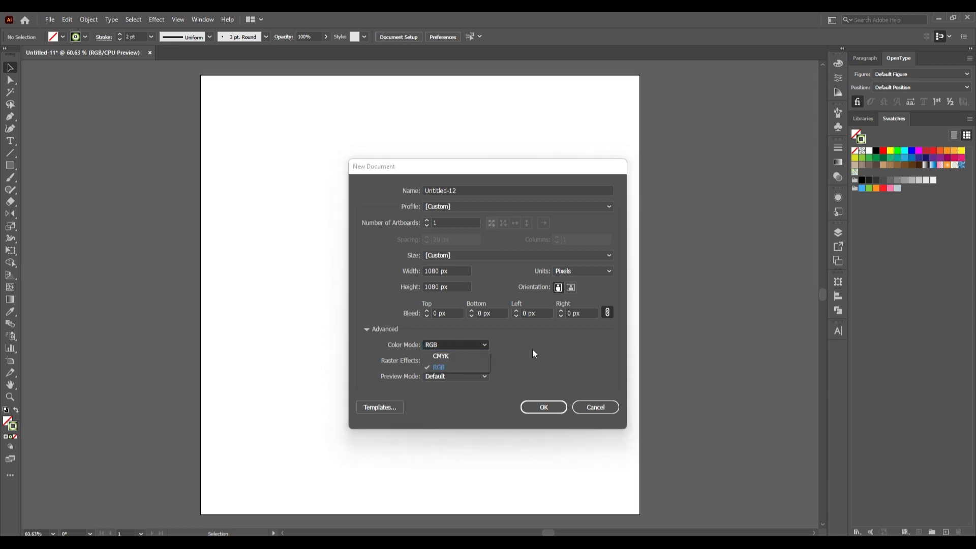
- Create a 1080 × 1080 px document in RGB color mode and close the Untitled-11 document without saving
click(480, 344)
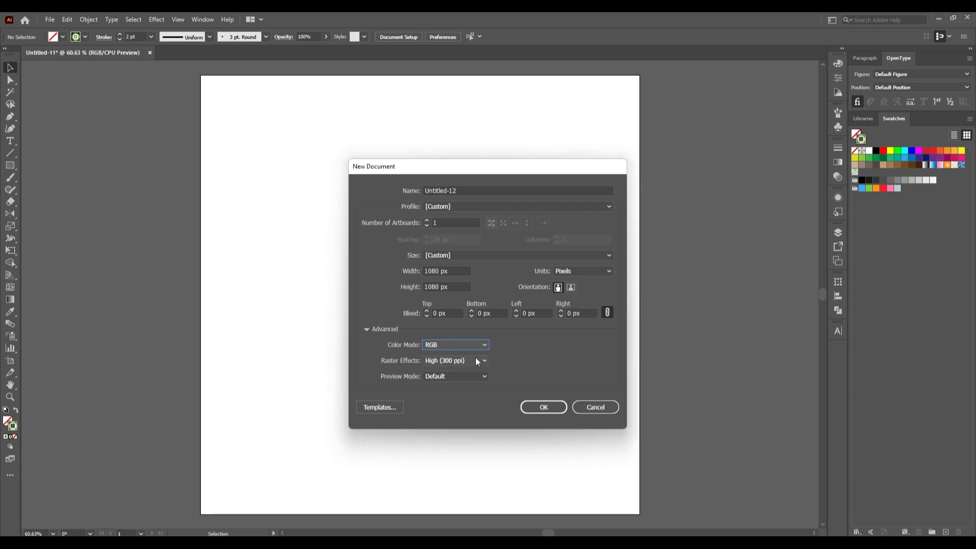
click(542, 411)
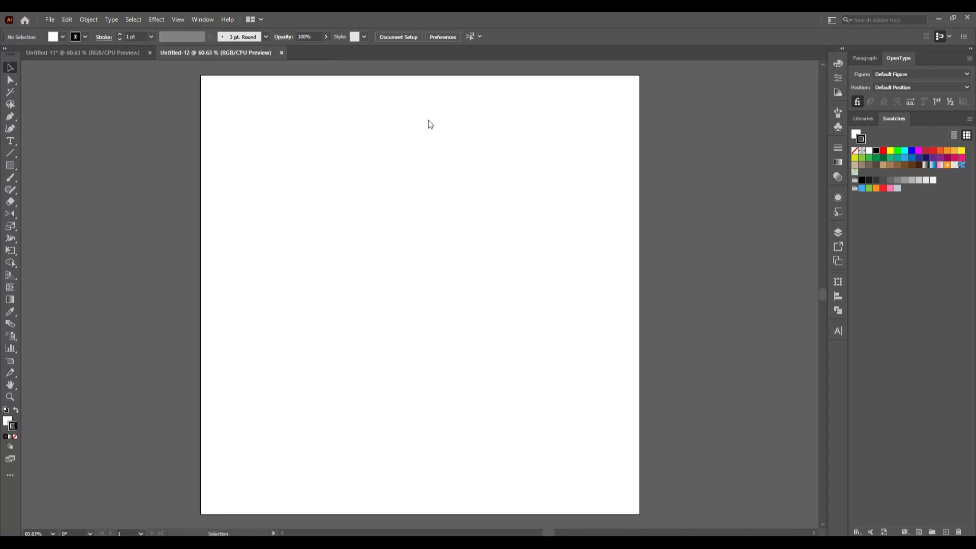
click(149, 52)
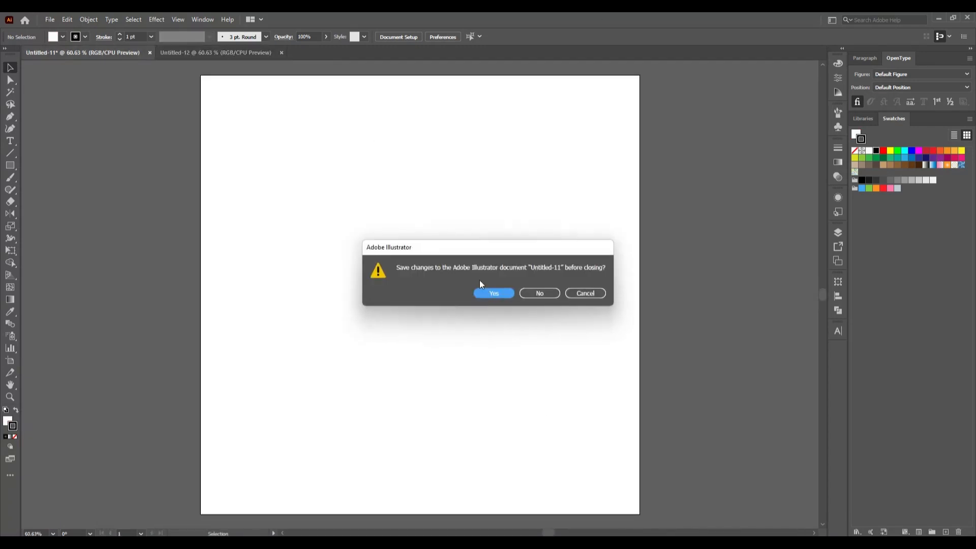
click(547, 293)
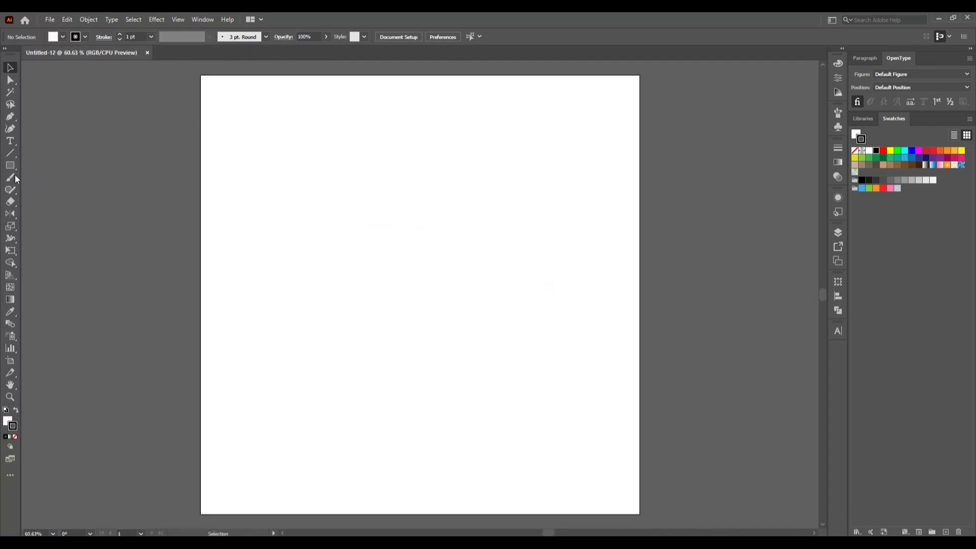
- Activate the Rectangle tool and set the fill to none, keeping the black 1 pt stroke
drag(12, 173, 56, 165)
click(63, 37)
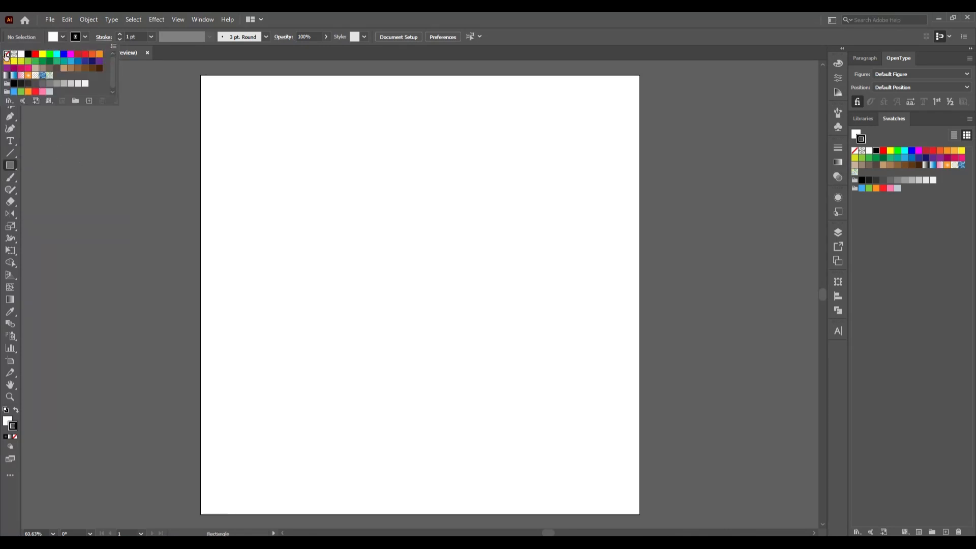
click(8, 56)
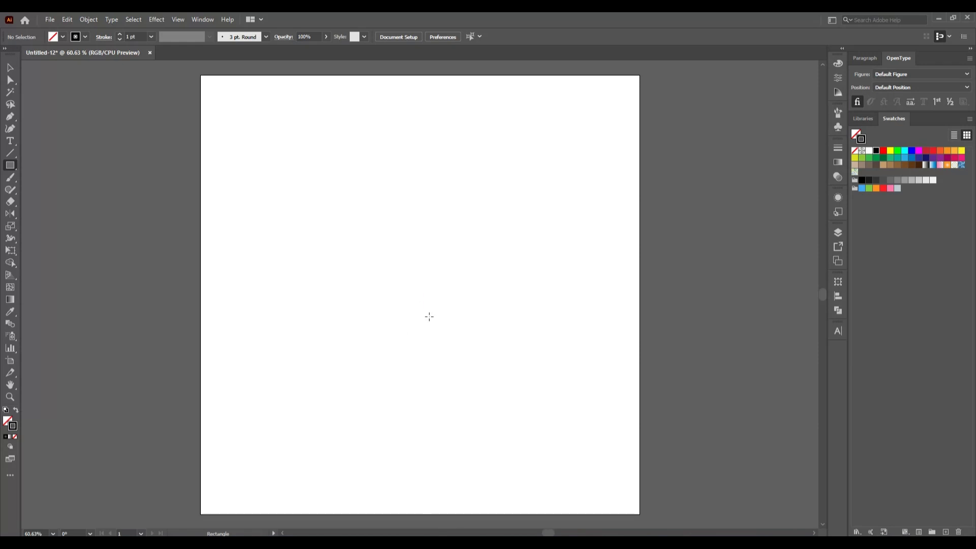
drag(429, 316, 488, 411)
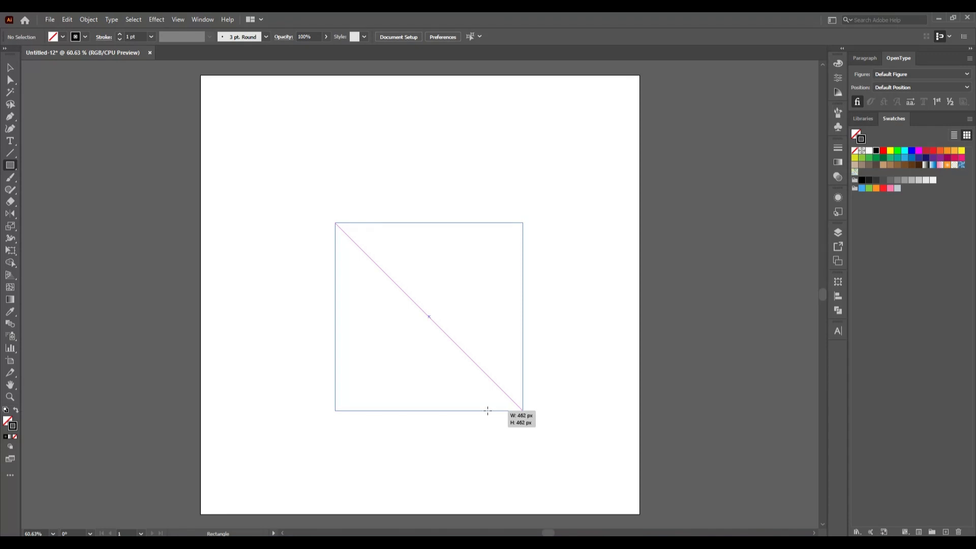
mouse_move(487, 411)
mouse_down()
mouse_move(495, 423)
mouse_move(481, 406)
mouse_up()
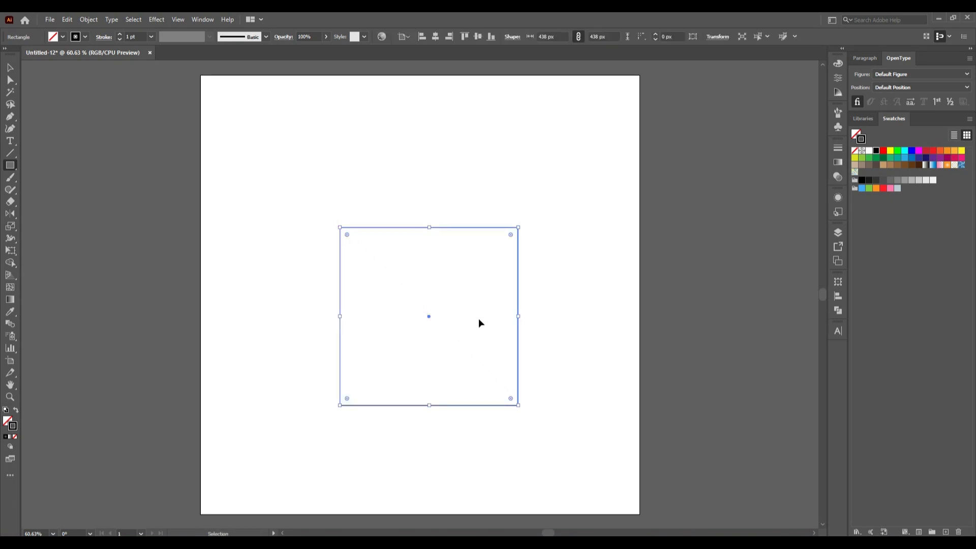
key(ctrl+z)
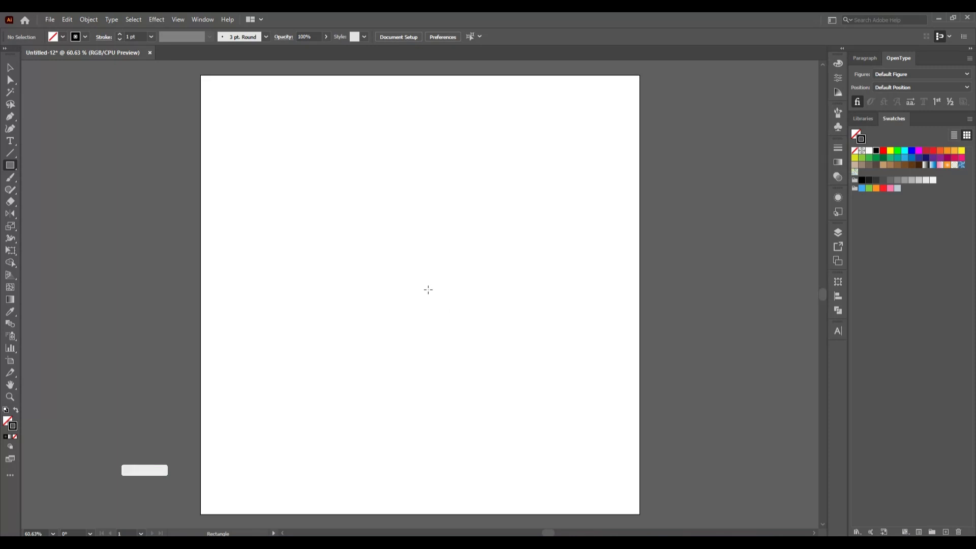
- Create an unfilled square with a width and height of 500 px on the artboard
click(428, 290)
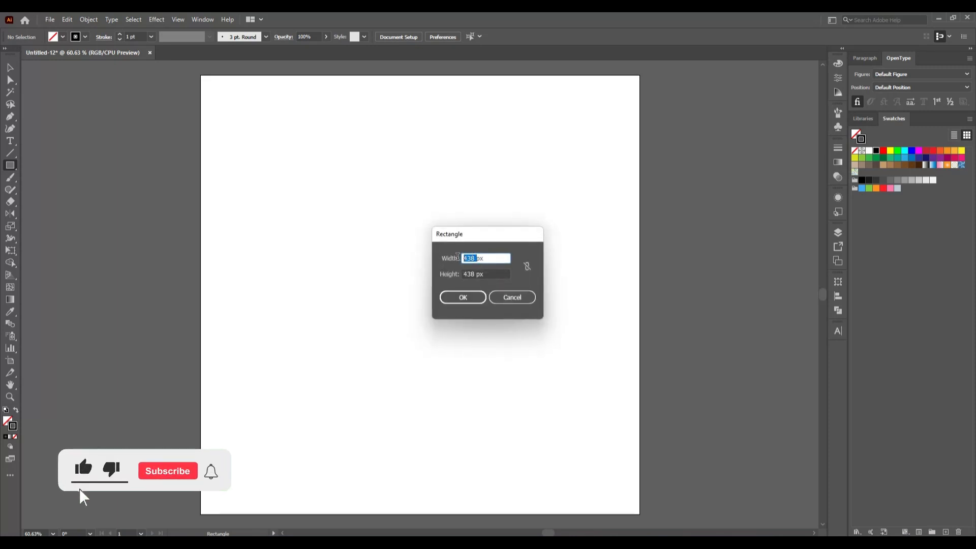
text(500)
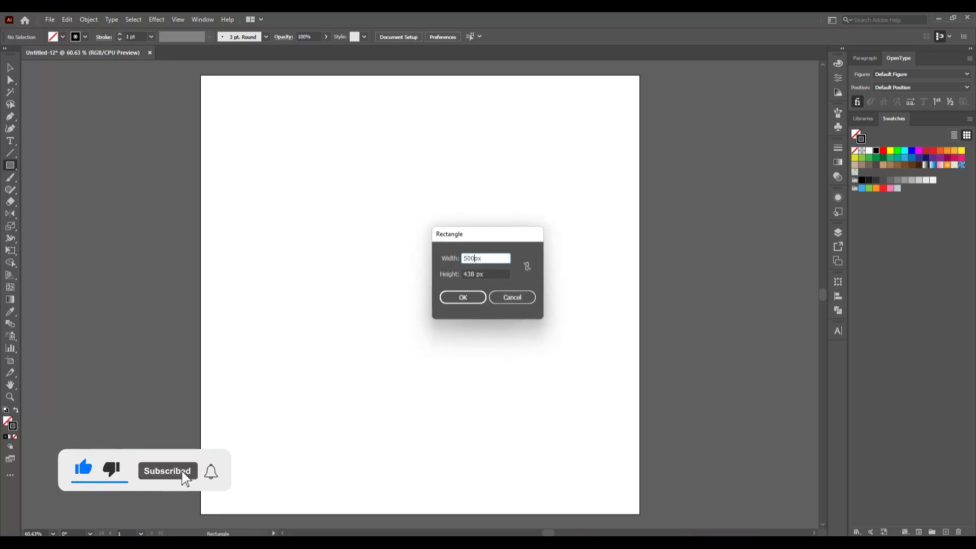
key(Tab)
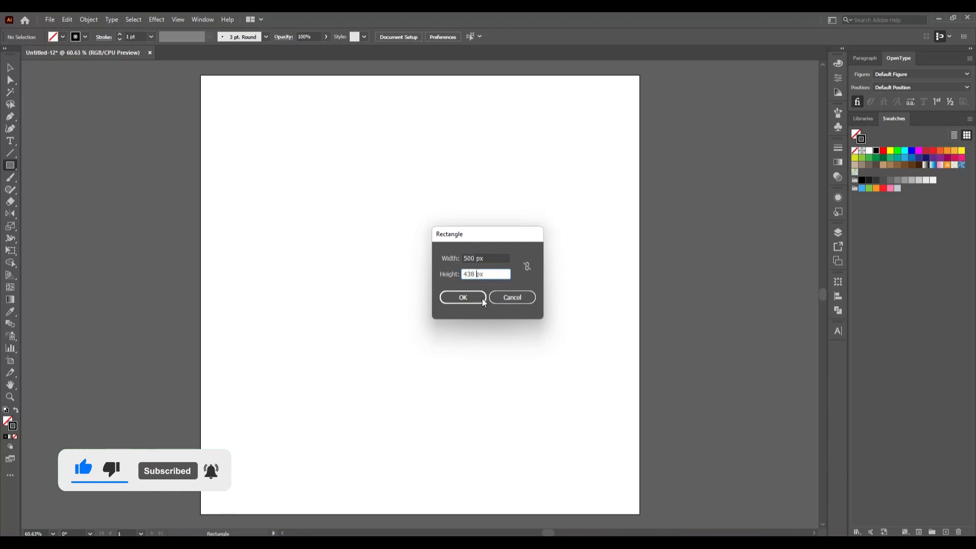
key(BackSpace)
key(BackSpace)
key(BackSpace)
text(5)
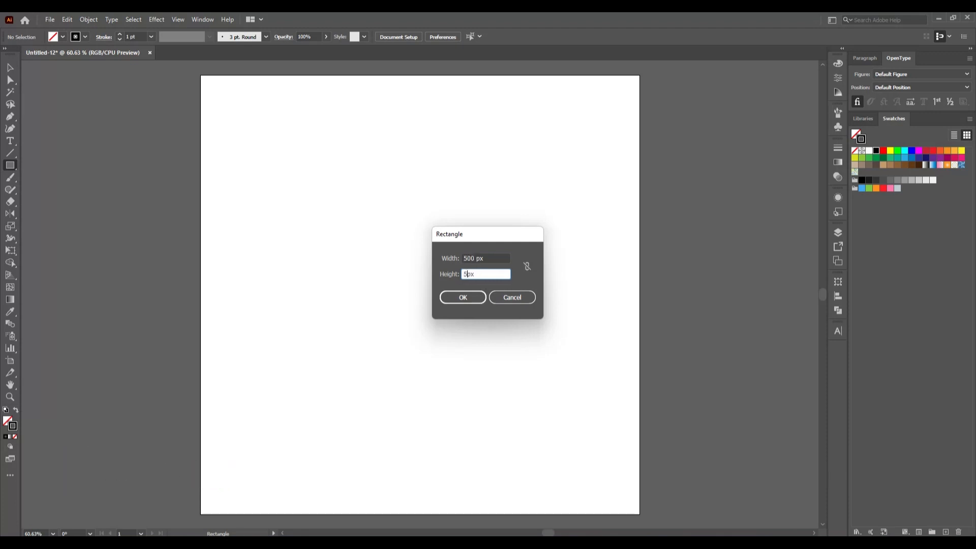
text(00)
click(474, 304)
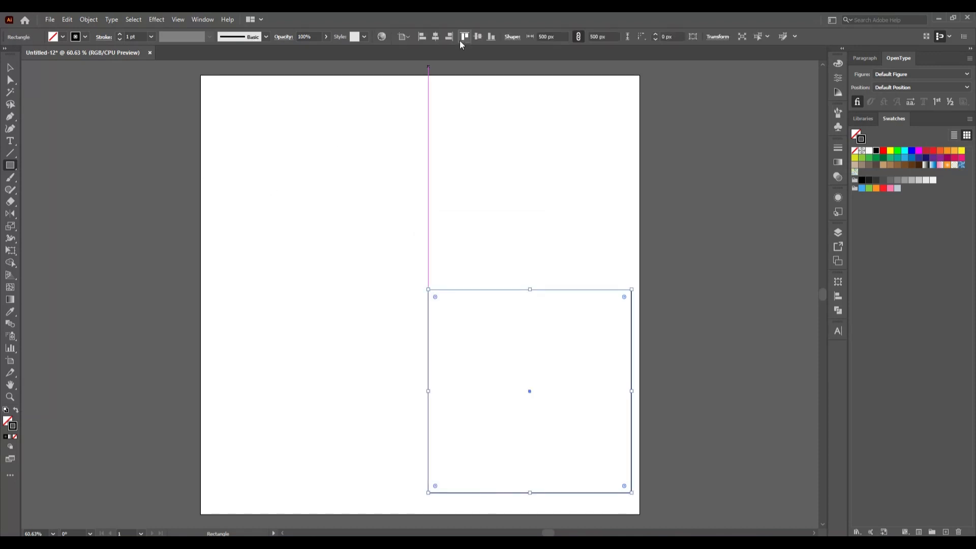
- Center the square horizontally and vertically on the artboard and switch to the Selection tool
click(436, 37)
click(481, 36)
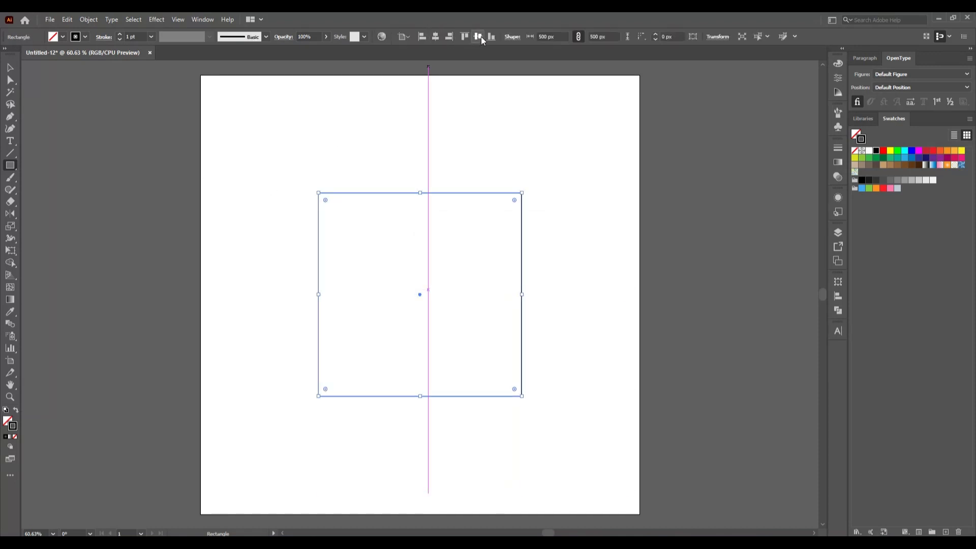
click(11, 68)
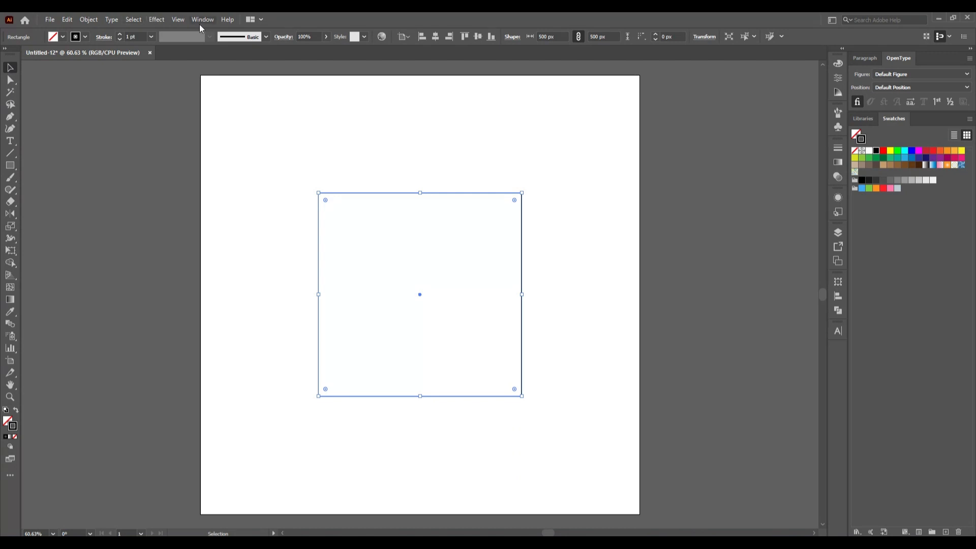
- Apply a Pucker & Bloat effect of 75% to the square and expand its appearance
click(156, 19)
mouse_move(194, 105)
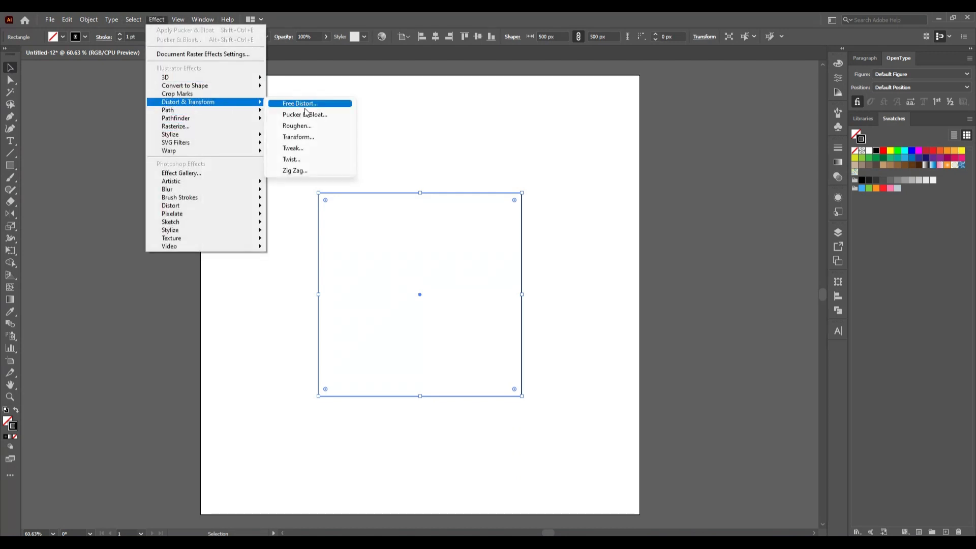
click(307, 114)
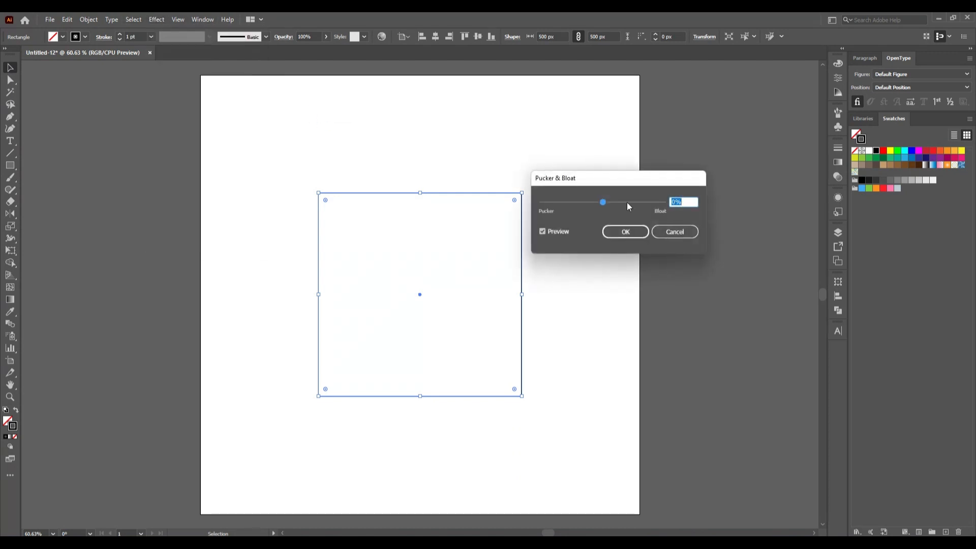
drag(607, 202, 612, 206)
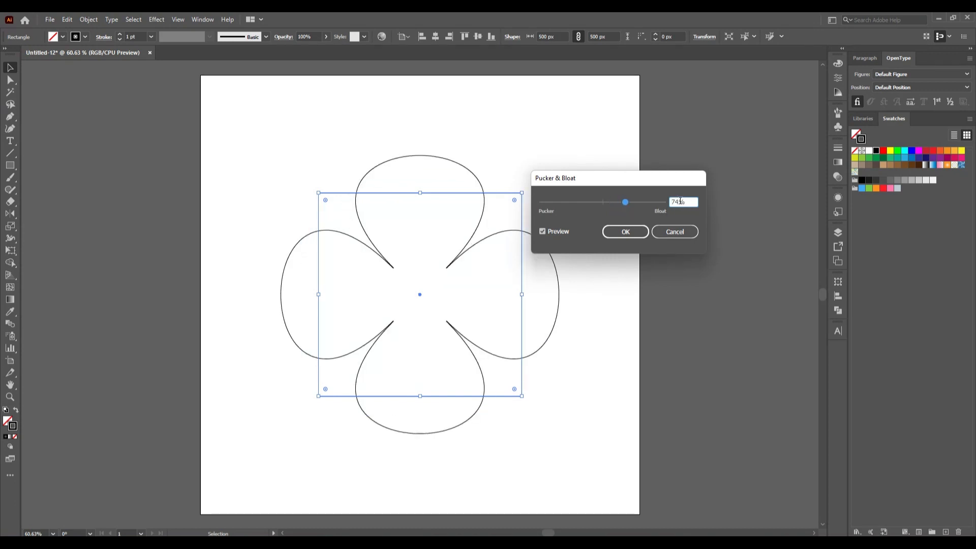
key(BackSpace)
text(5)
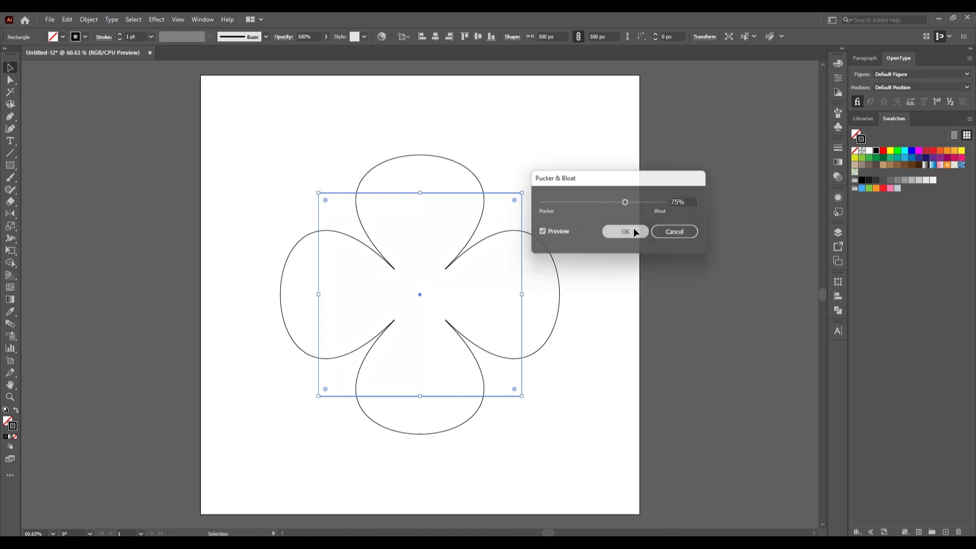
click(635, 232)
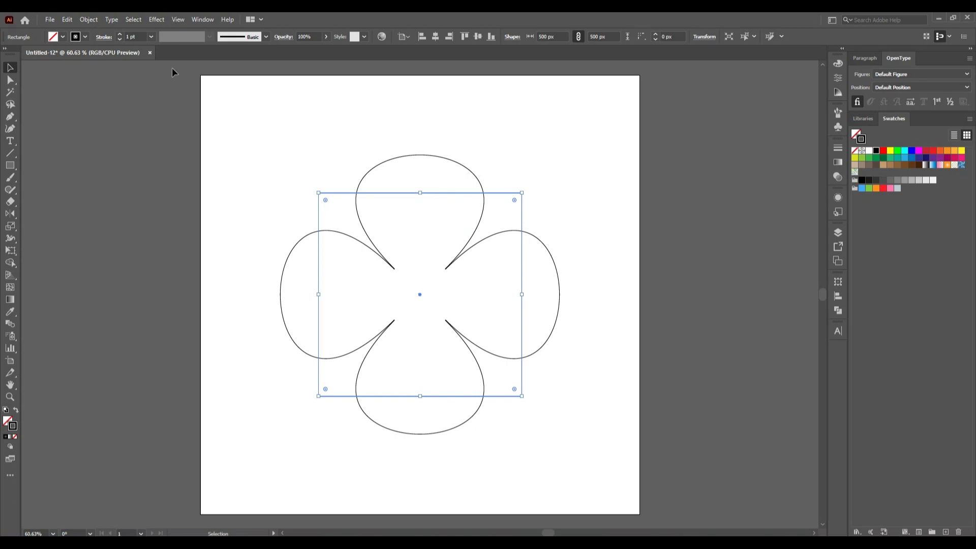
click(84, 20)
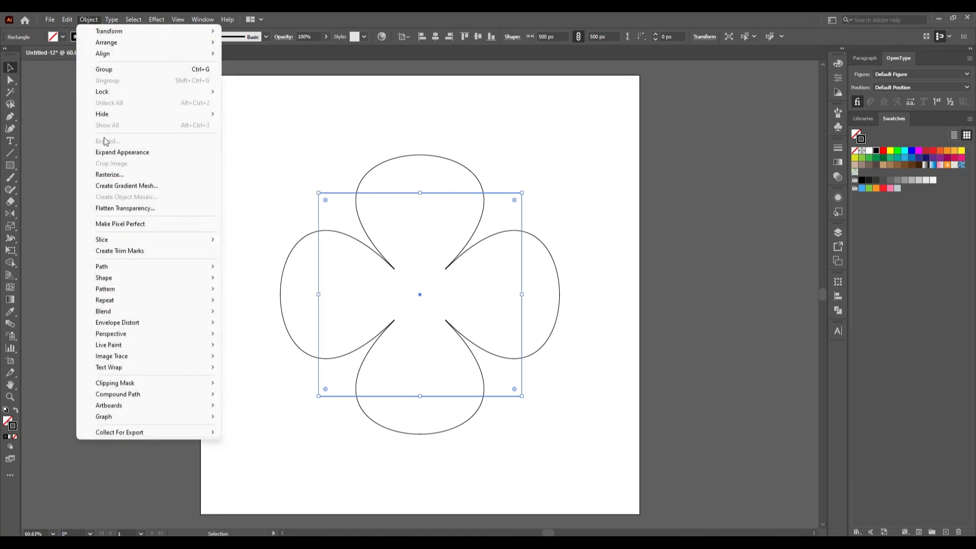
click(108, 152)
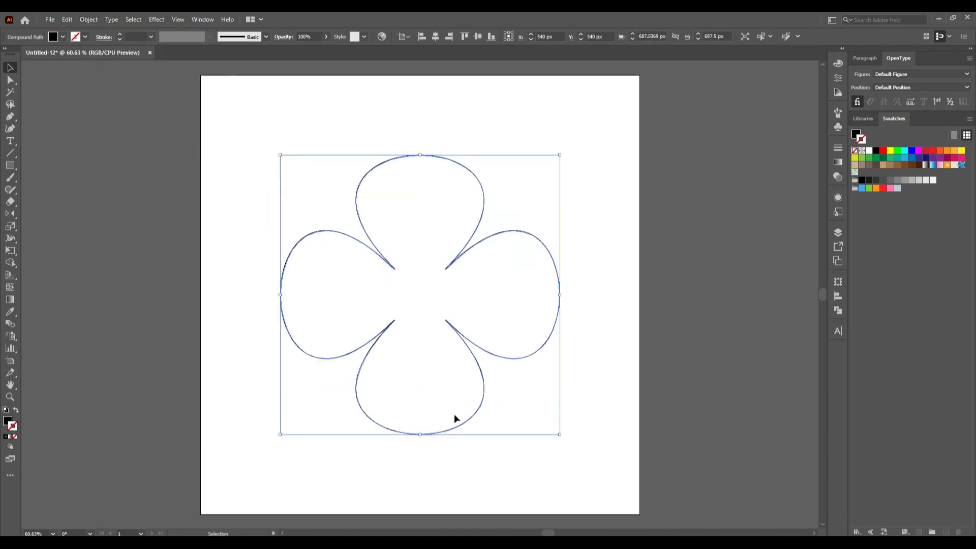
- Paste a copy of the four-petal shape in place and shrink it around its center to about 28 px wide
click(68, 20)
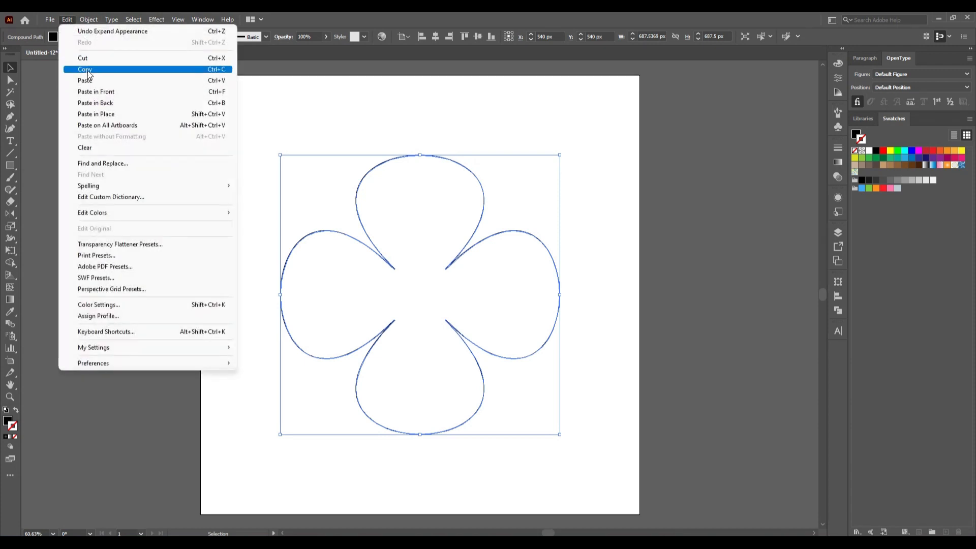
click(87, 71)
click(68, 21)
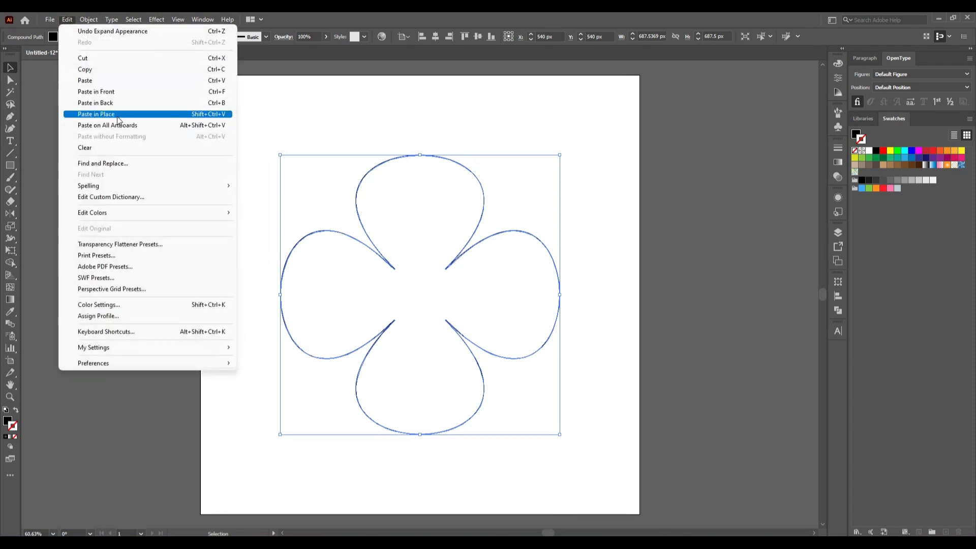
click(116, 114)
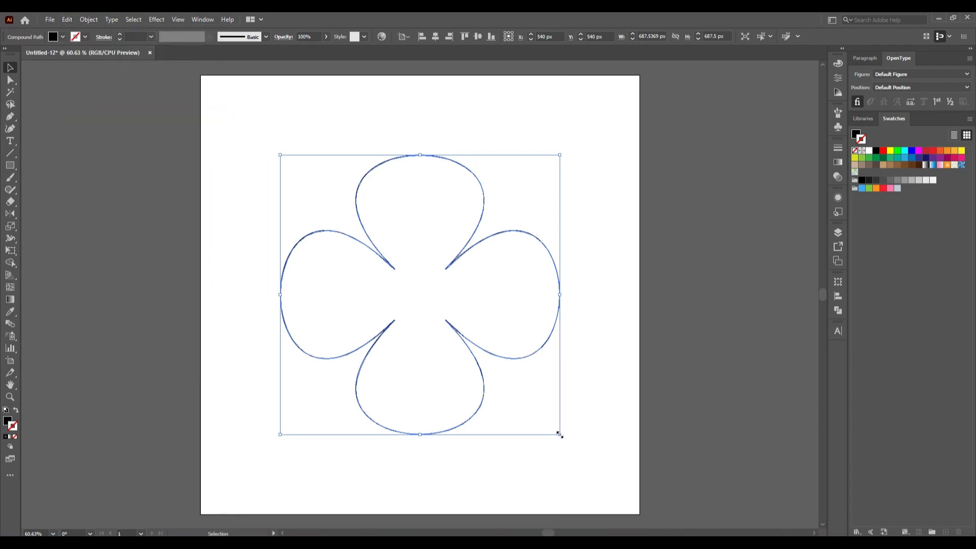
drag(556, 433, 426, 357)
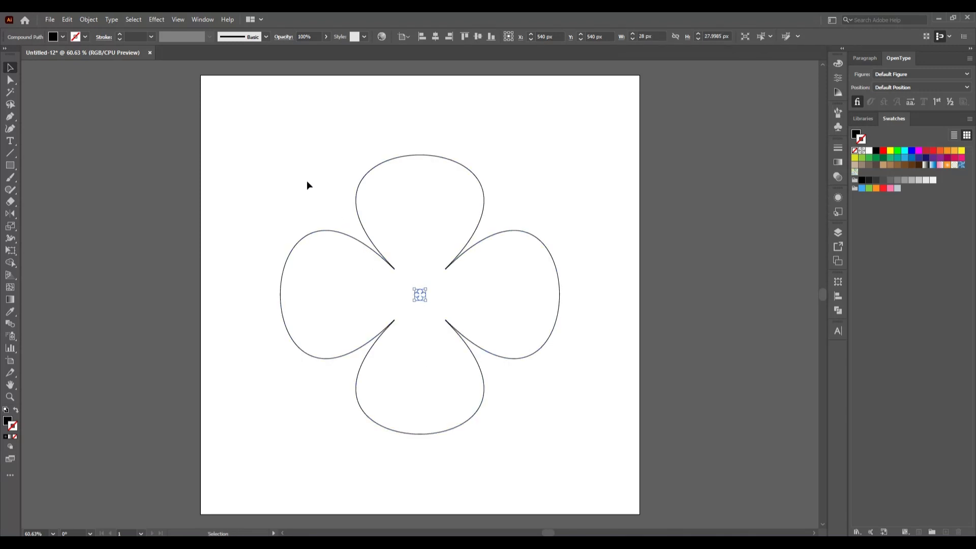
- Select the large four-petal shape together with its small central copy and make a blend between them
click(344, 259)
click(88, 19)
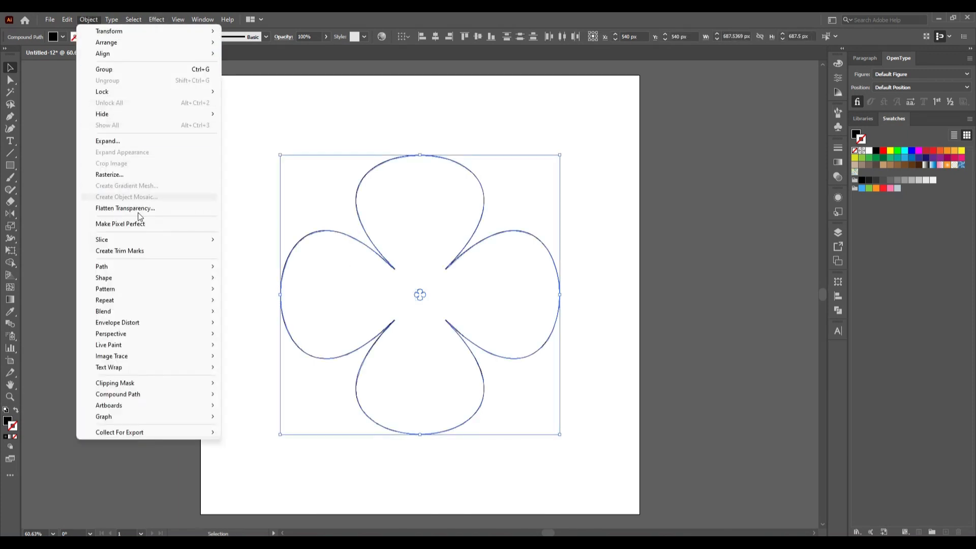
mouse_move(165, 312)
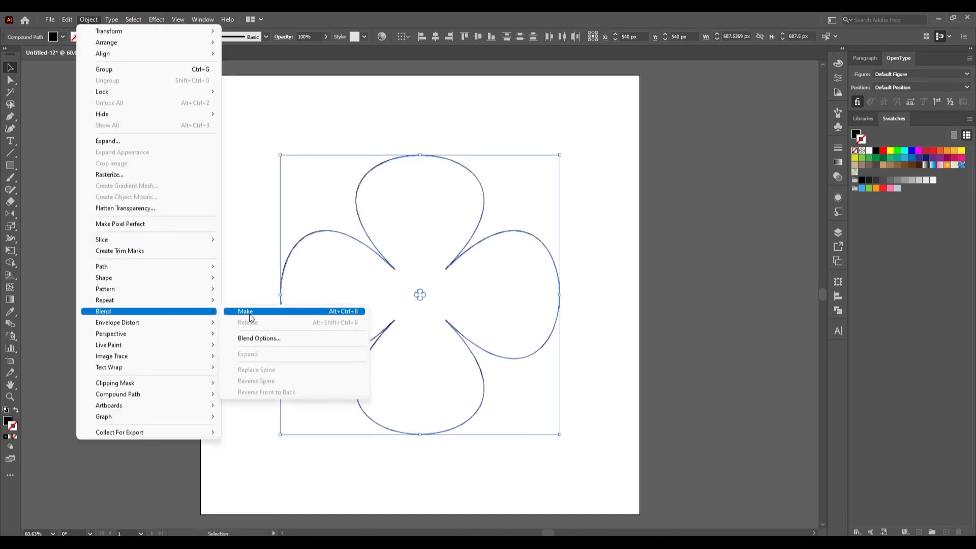
click(249, 313)
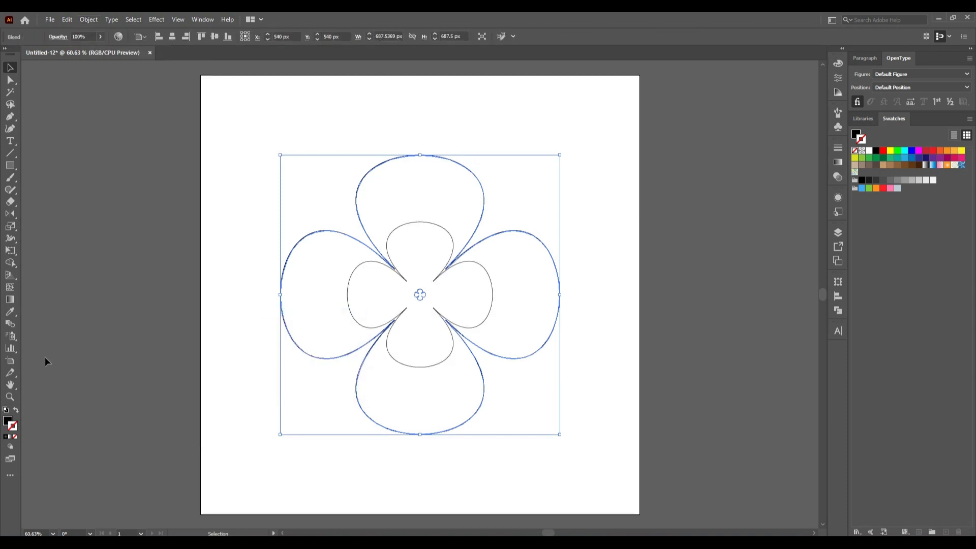
- Set the blend spacing to Specified Steps with 55 steps between the large flower outline and its small center
click(11, 325)
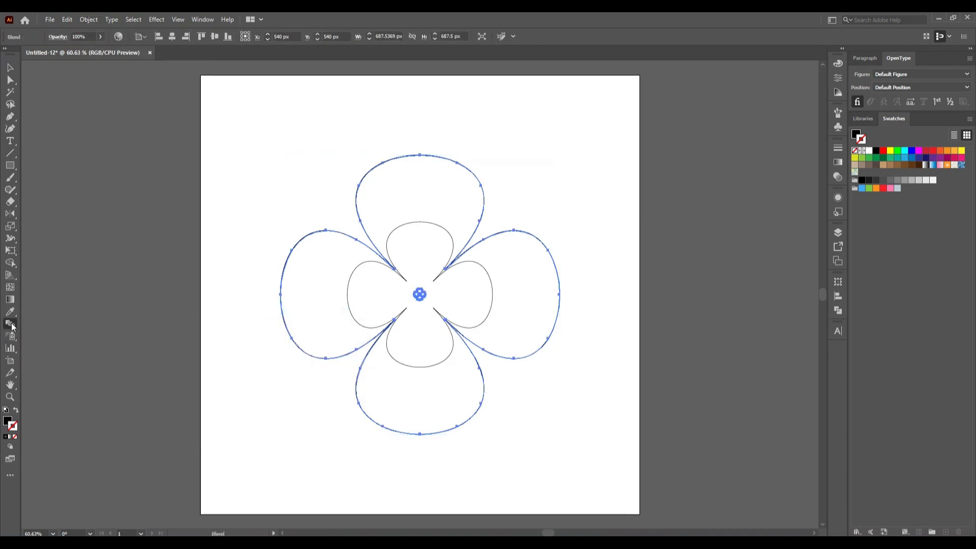
double_click(11, 326)
click(180, 404)
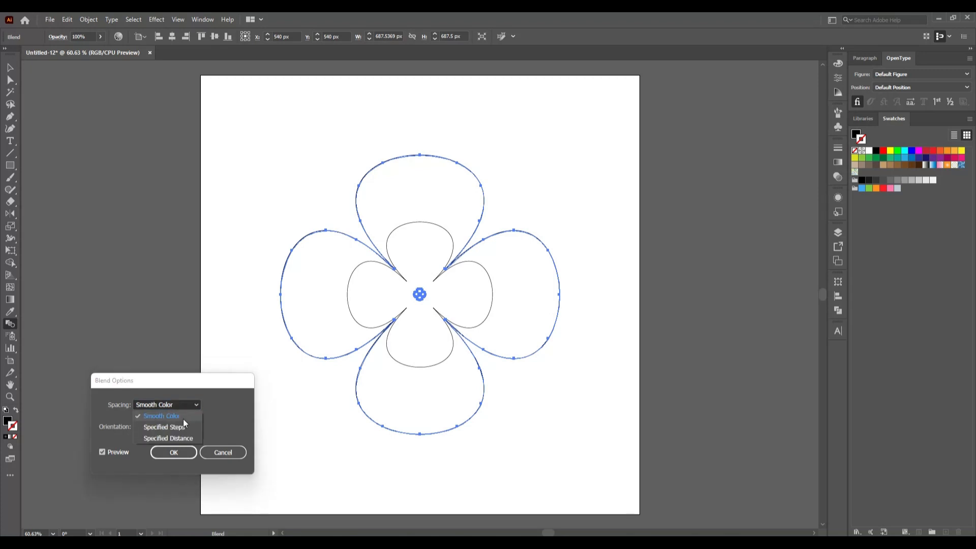
click(183, 426)
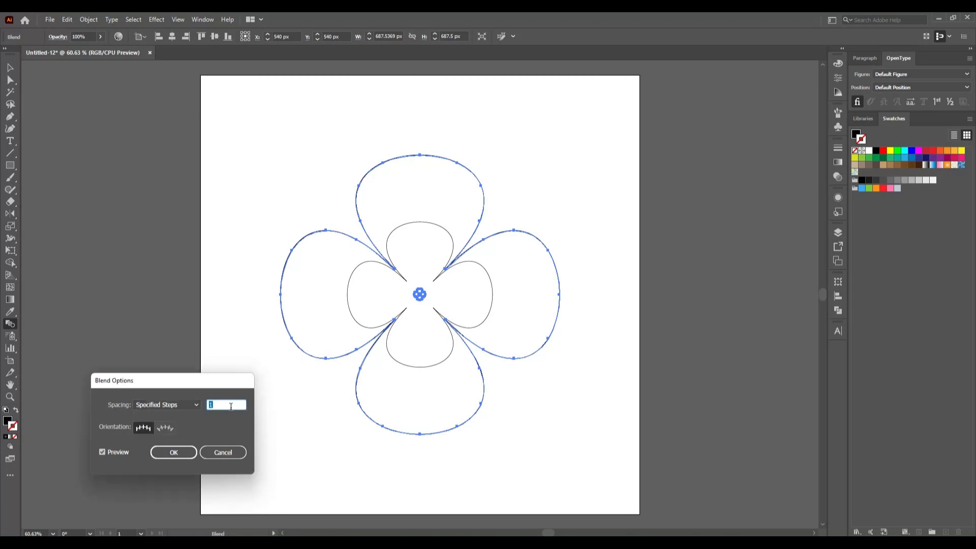
key(Up)
key(Up)
key(Up)
key(Up)
key(Up)
key(Up)
key(Up)
key(Up)
key(Up)
key(Up)
key(Up)
key(Up)
key(Up)
key(Up)
key(Up)
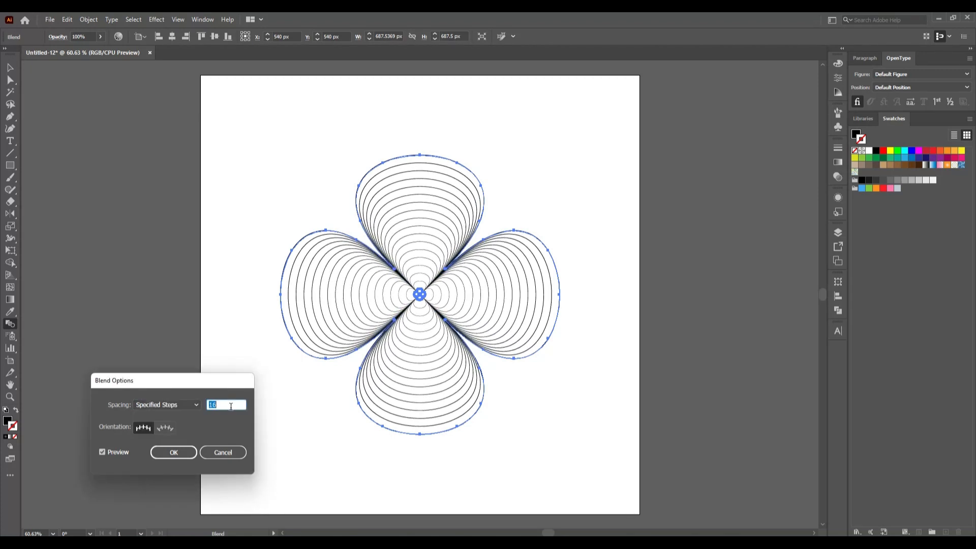
key(Up)
key(Up)
key(Up)
key(Up)
key(Up)
key(Up)
key(Up)
key(Up)
key(Up)
key(Up)
key(Up)
key(Up)
key(Up)
key(Up)
key(Up)
key(Up)
key(Up)
key(Up)
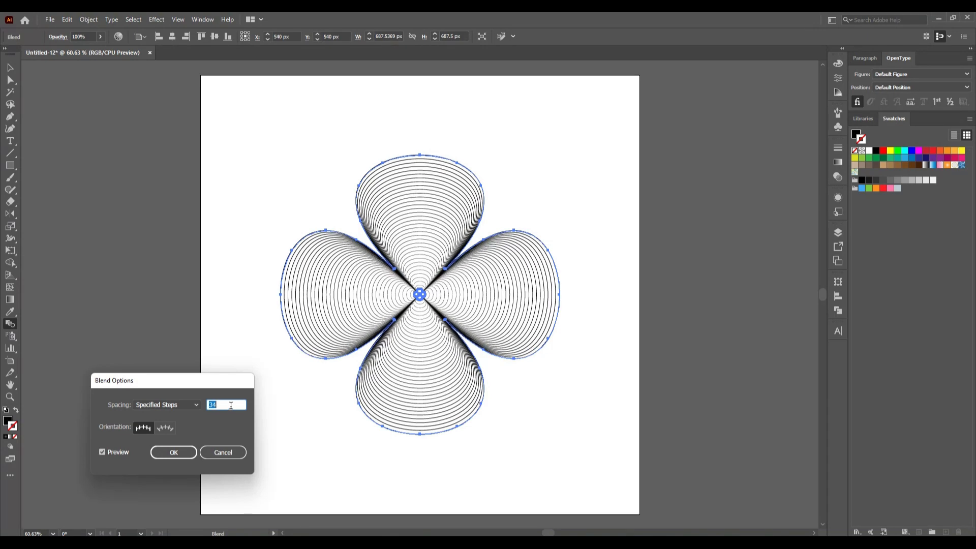
key(Up)
key(Up)
key(Up)
key(Up)
key(Up)
key(Up)
key(Up)
key(Up)
key(Up)
key(Up)
key(Up)
key(Up)
key(Up)
key(Up)
key(Up)
key(Up)
key(Up)
key(Up)
key(Up)
key(Up)
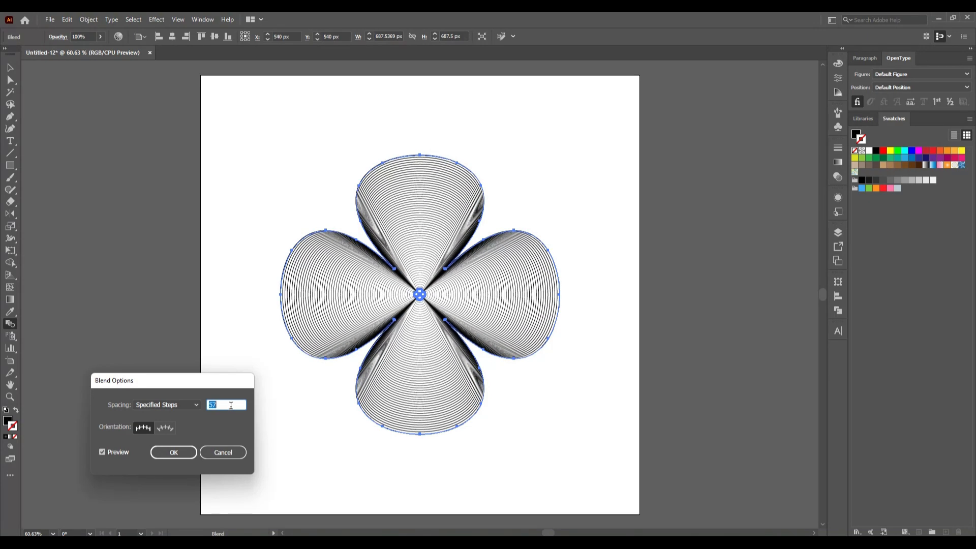
key(Up)
key(Up)
key(Up)
key(Up)
key(Up)
key(Up)
key(Down)
key(Down)
key(Down)
key(Down)
key(Down)
key(Down)
key(Down)
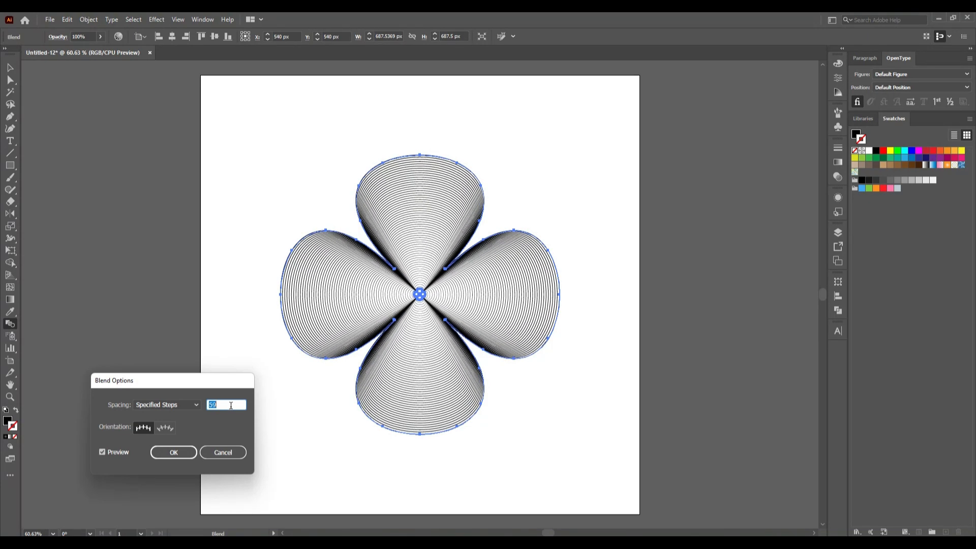
key(Down)
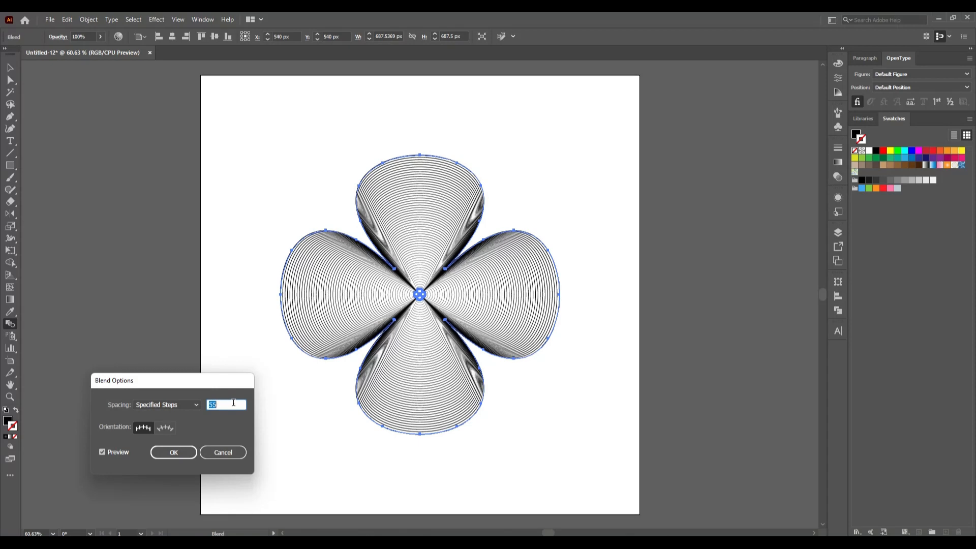
click(184, 457)
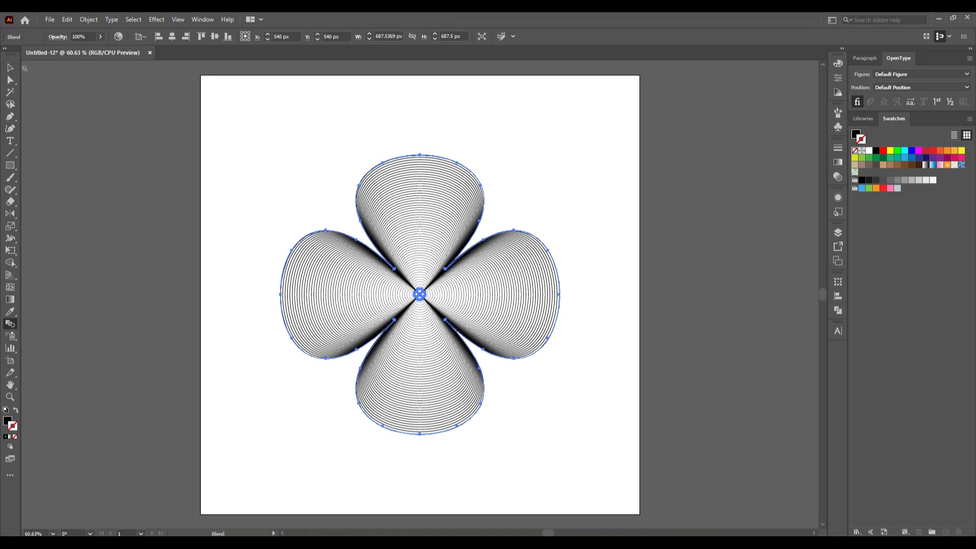
- Try to expand the blended flower with only the Fill option enabled, then deselect it
click(13, 66)
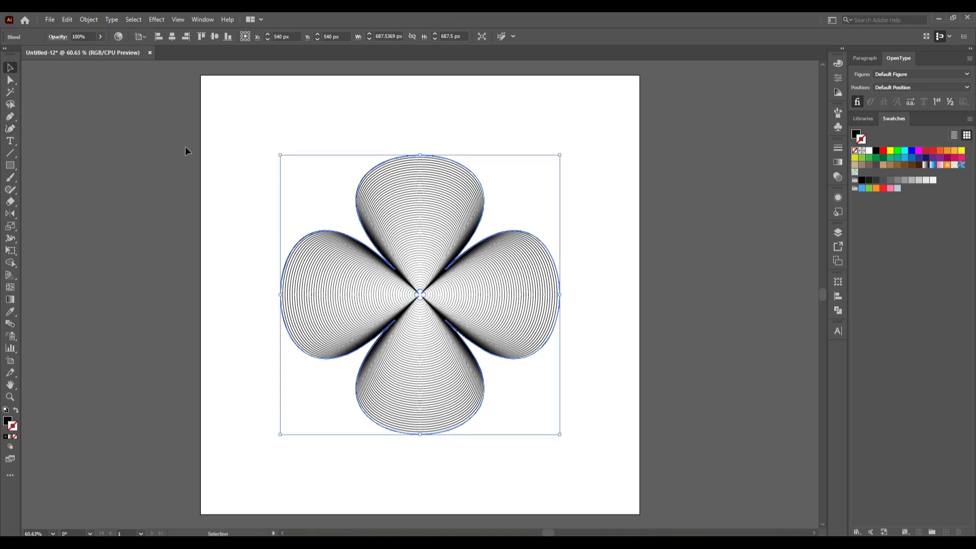
click(207, 211)
click(366, 339)
click(89, 19)
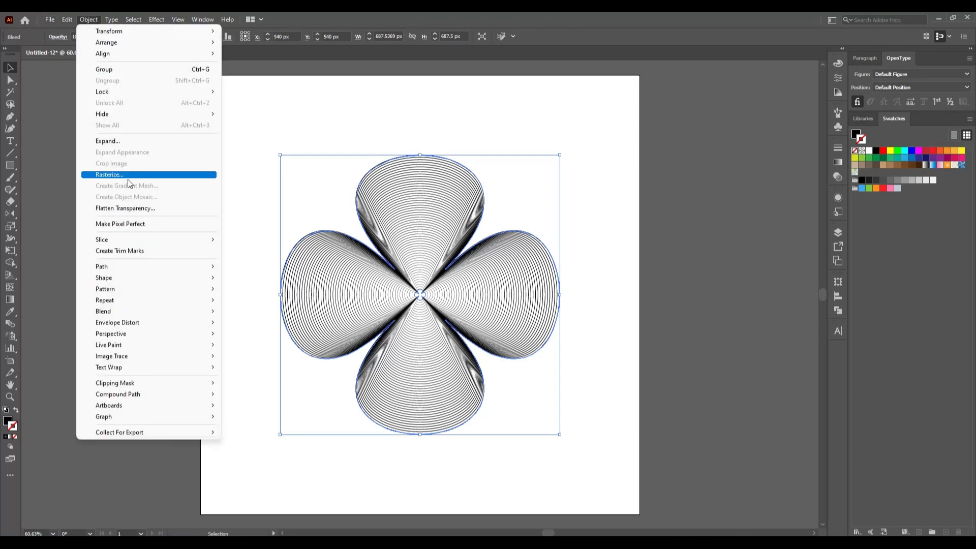
click(125, 142)
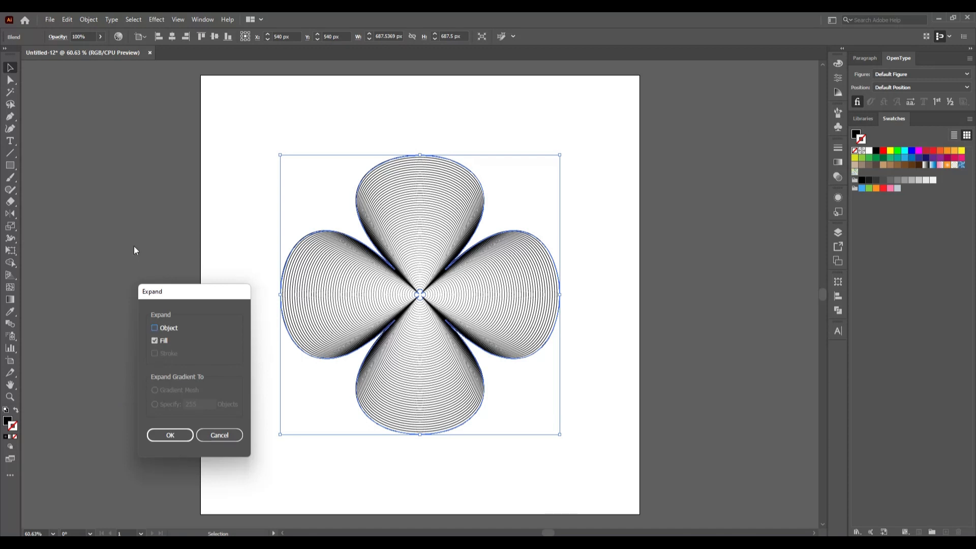
click(165, 436)
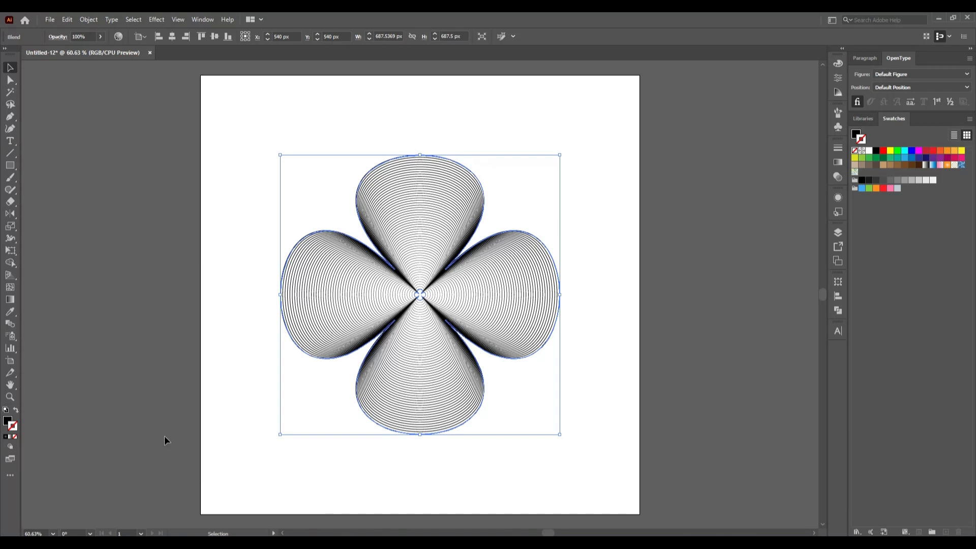
click(118, 242)
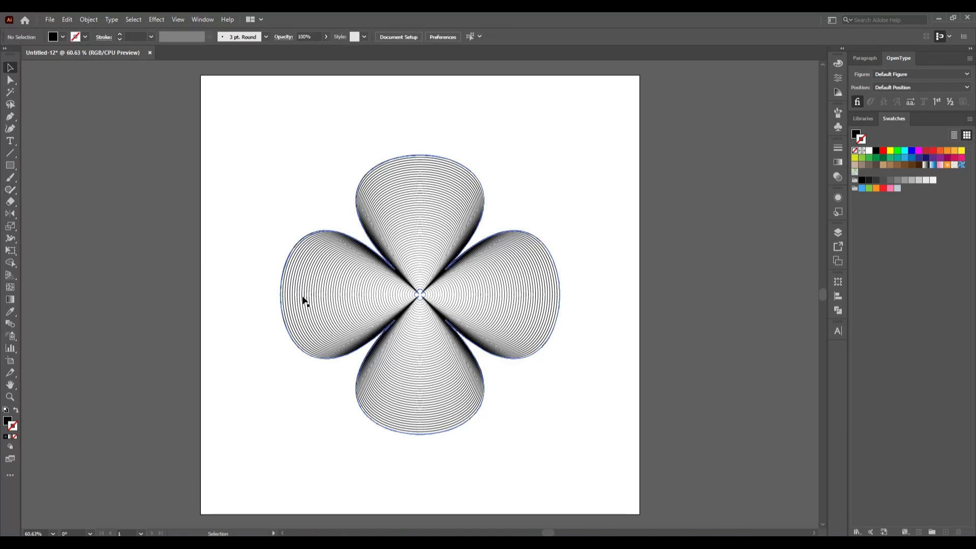
- Select the blended flower, bring up the gradient settings and deselect the artwork
click(303, 299)
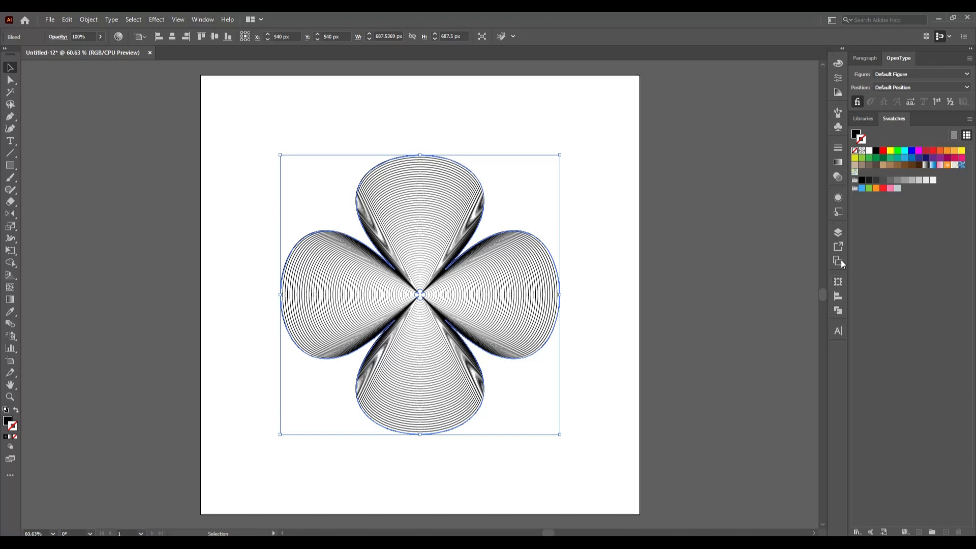
click(841, 164)
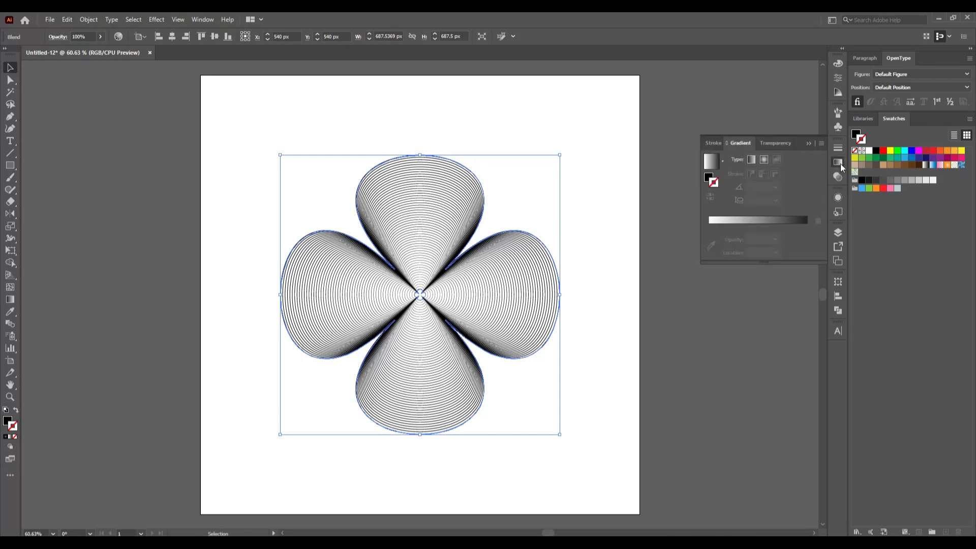
click(162, 154)
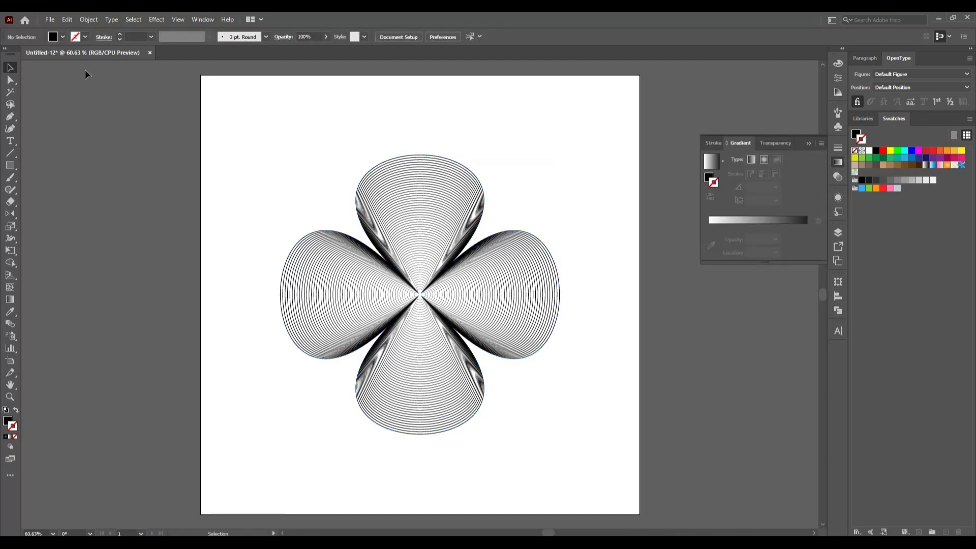
- Draw a black 1080 × 1080 px square covering the whole artboard and send it to the back
click(11, 166)
drag(201, 76, 640, 514)
key(v)
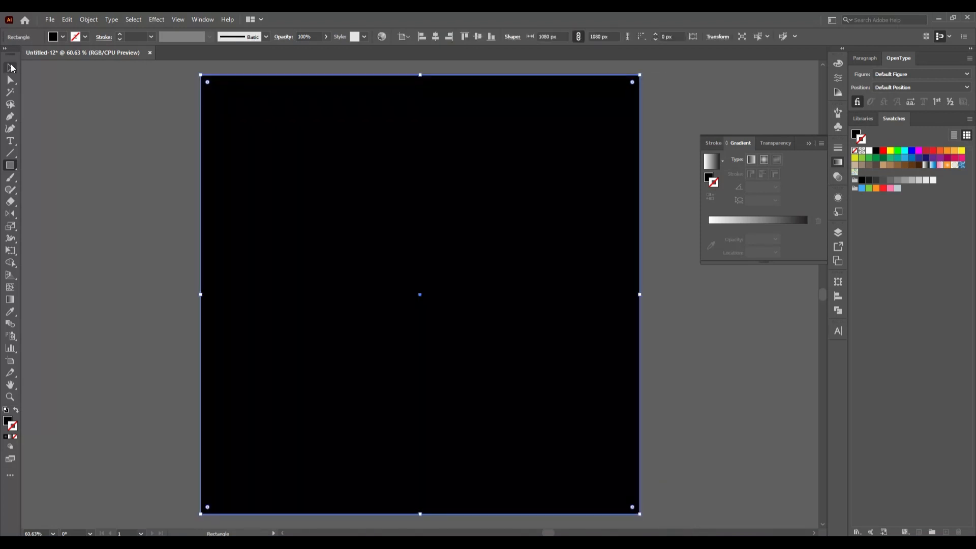
right_click(381, 239)
mouse_move(436, 431)
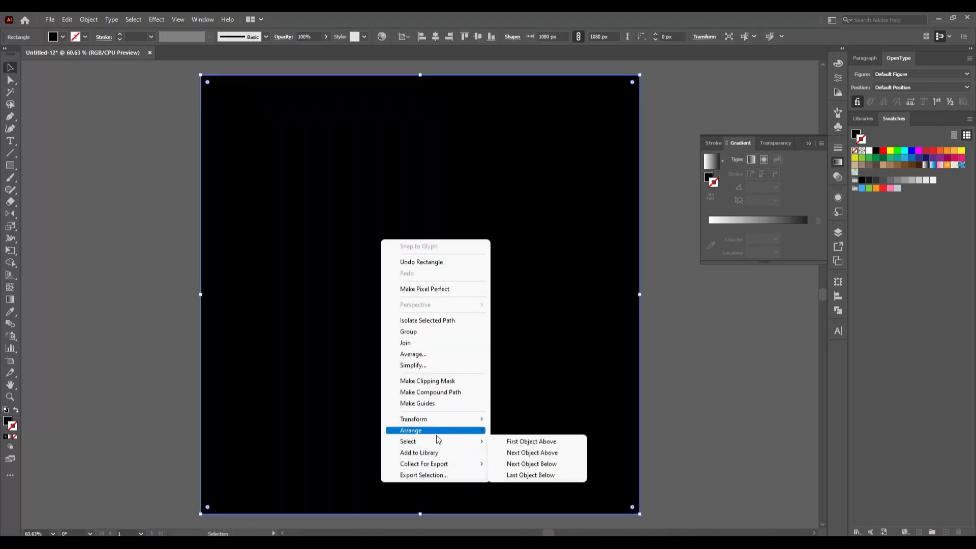
click(520, 465)
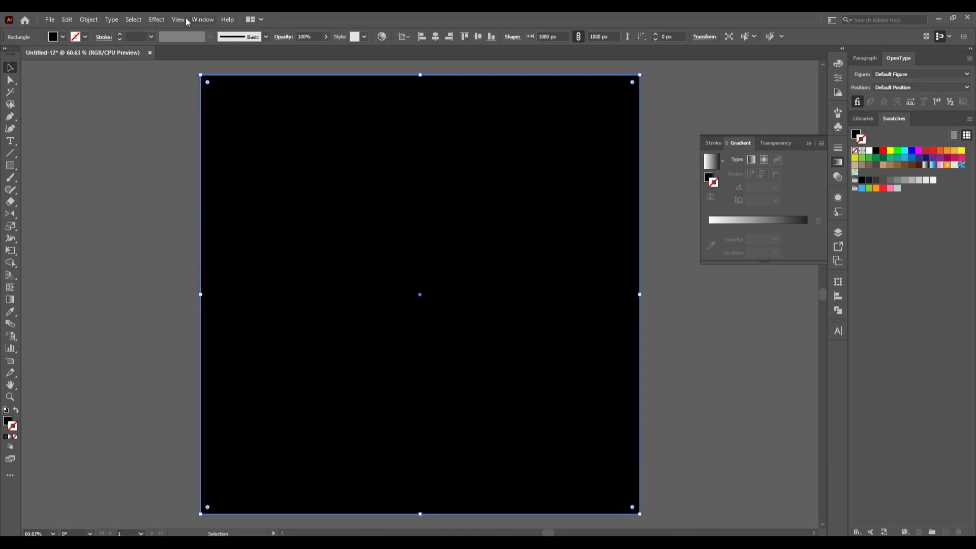
- Lock the black background square
click(88, 19)
mouse_move(165, 92)
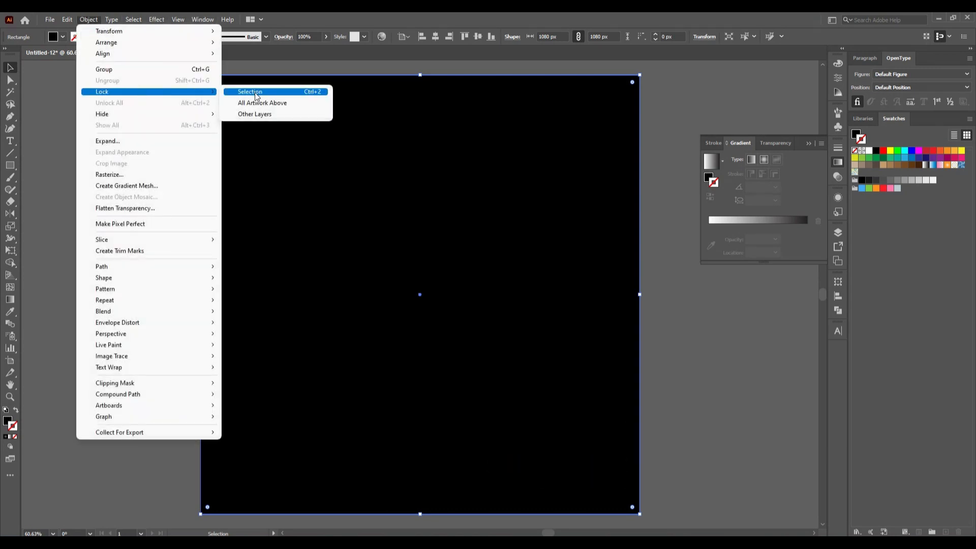
click(250, 92)
- Select the blended flower and apply a white-to-black radial gradient to its stroke
key(ctrl+a)
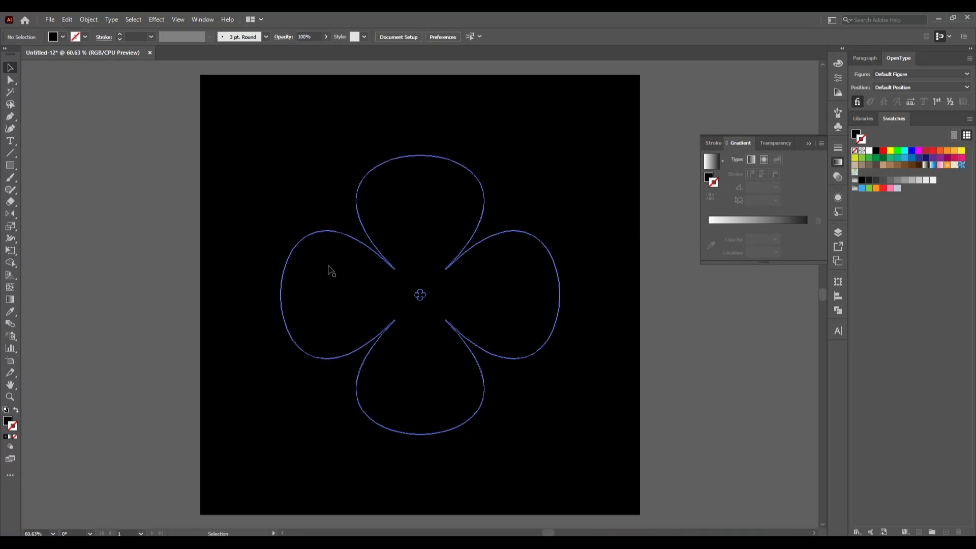
click(803, 220)
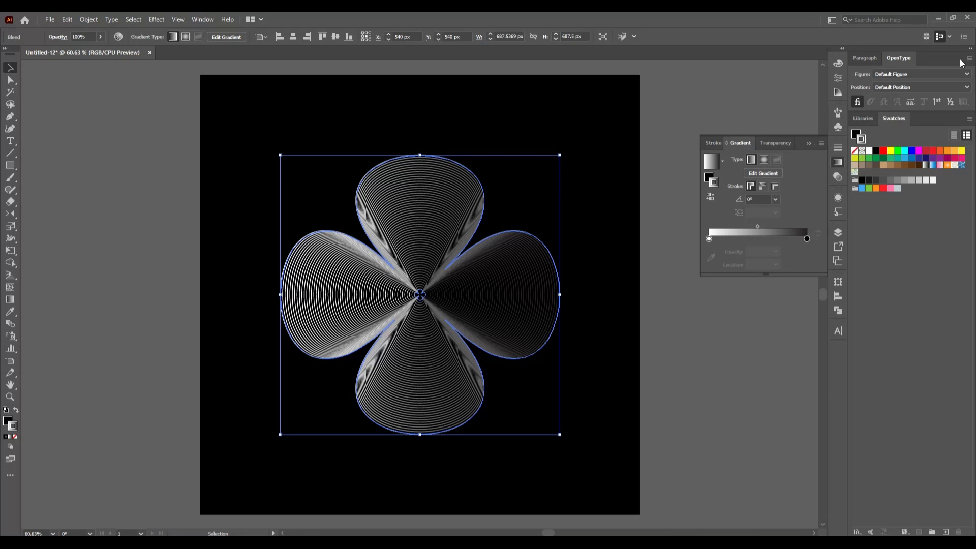
click(768, 160)
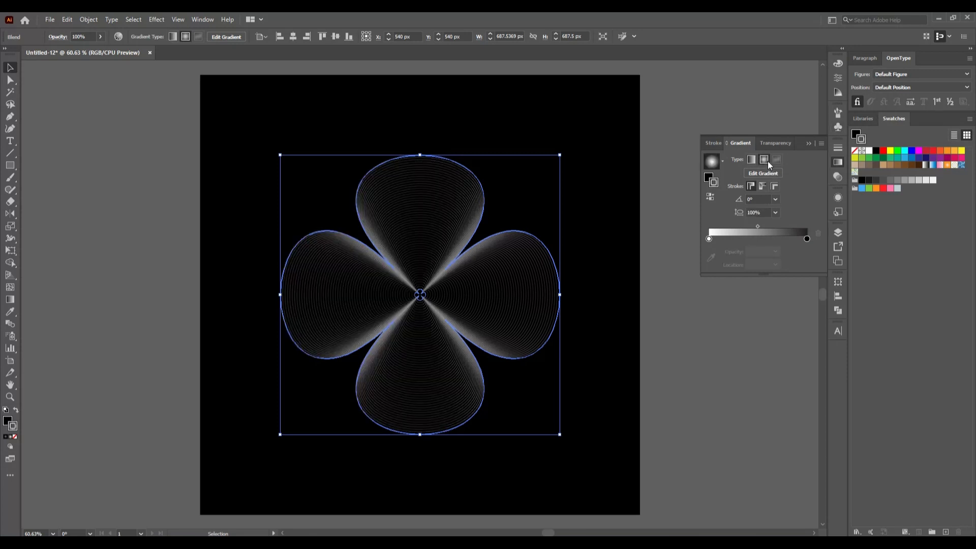
- Set both end stops of the stroke gradient to the very dark gray swatch beside black in the grayscale group
click(709, 239)
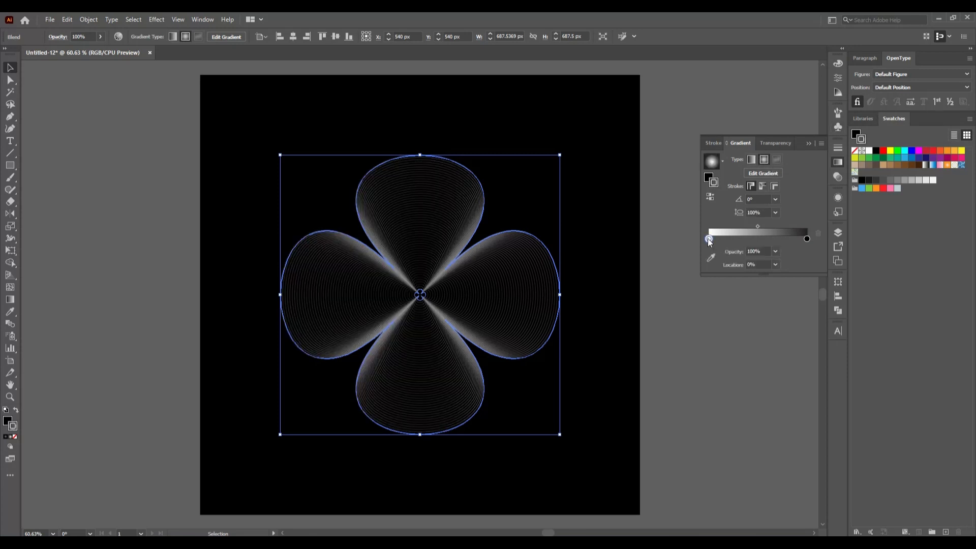
double_click(710, 239)
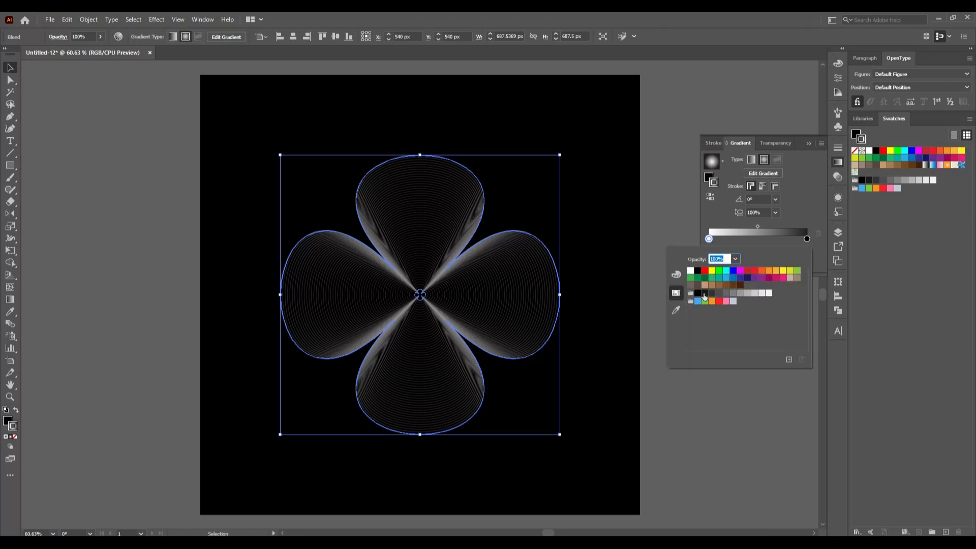
click(705, 294)
click(807, 239)
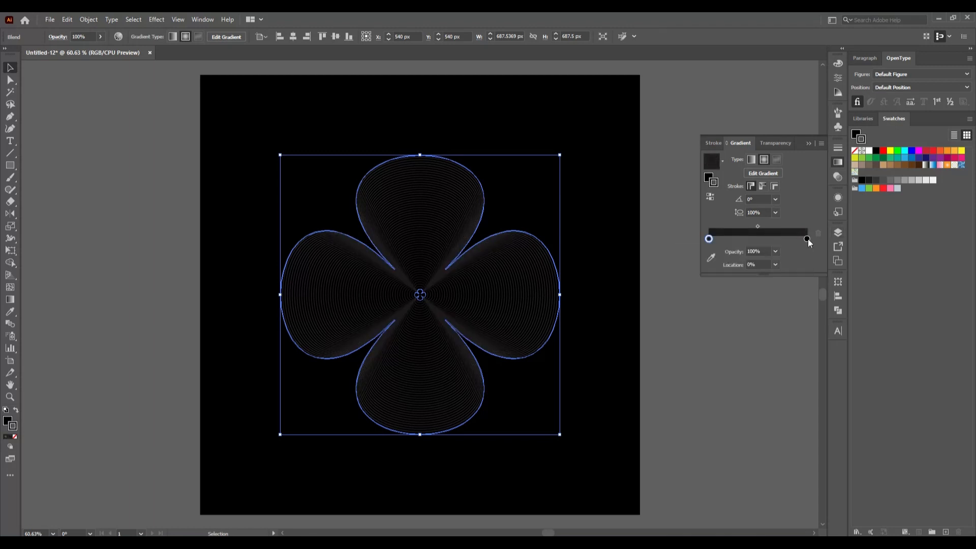
double_click(806, 238)
click(704, 293)
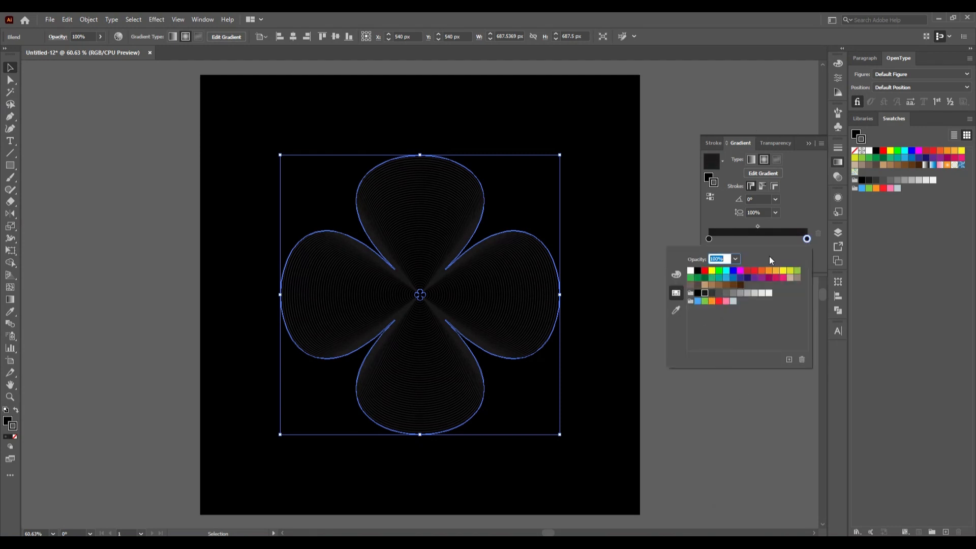
- Add three stops to the stroke gradient at locations 25%, 50% and 75%
click(758, 236)
click(758, 238)
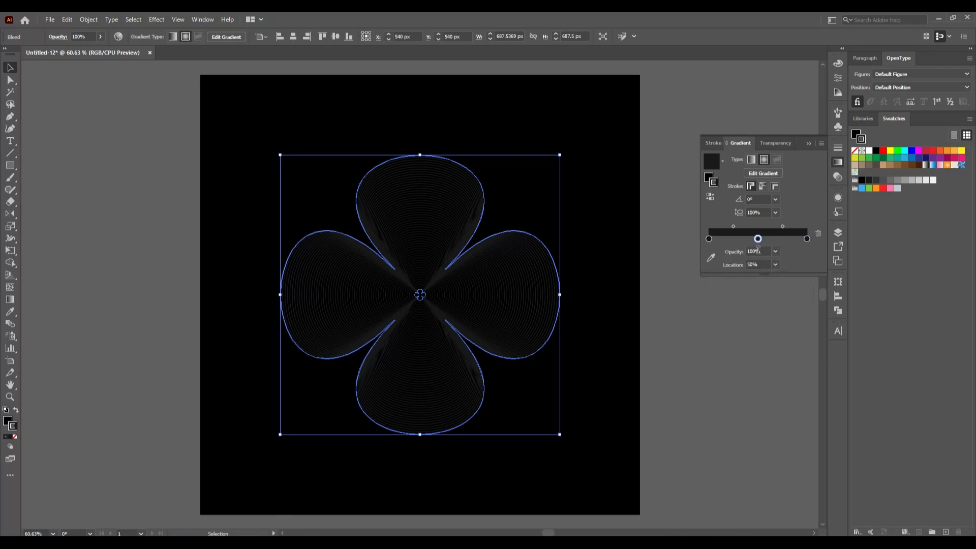
click(734, 239)
drag(769, 264, 754, 264)
key(BackSpace)
click(740, 244)
drag(742, 243, 759, 239)
click(768, 264)
text(75)
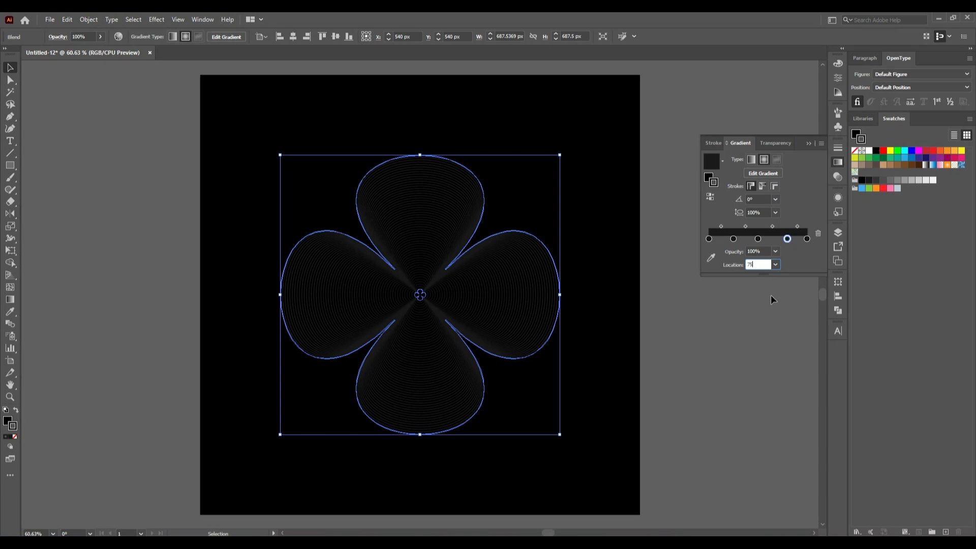
key(Return)
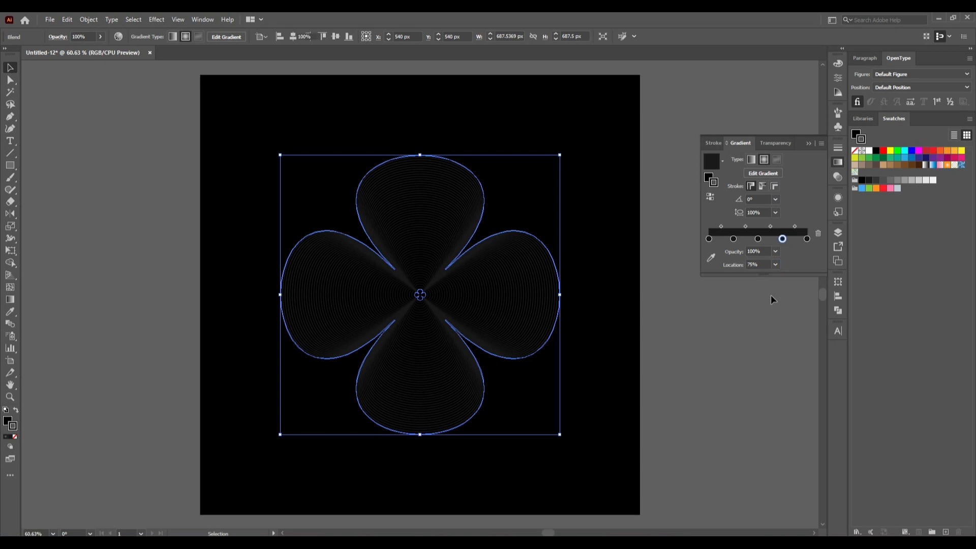
- With the flower selected, set the gradient's 25% stop to the green swatch
click(771, 295)
click(454, 295)
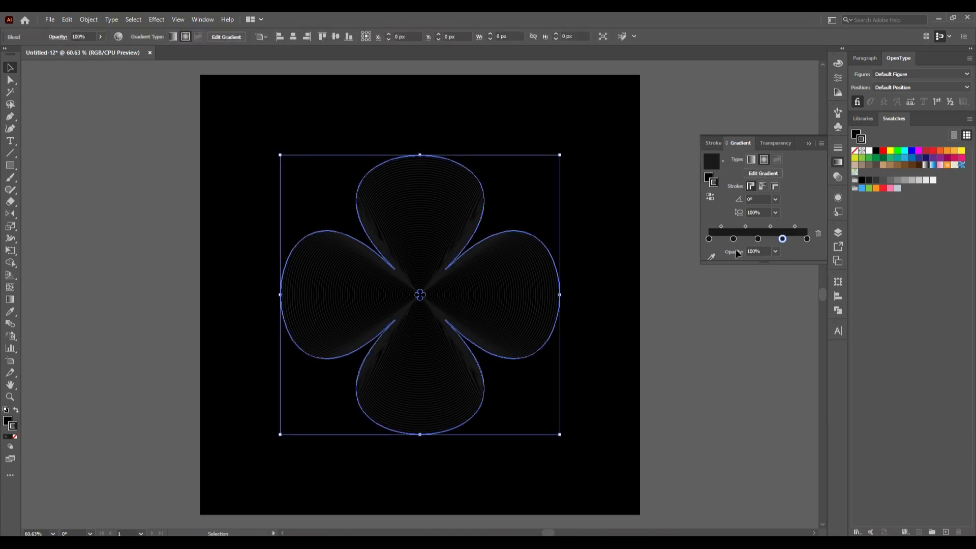
click(735, 239)
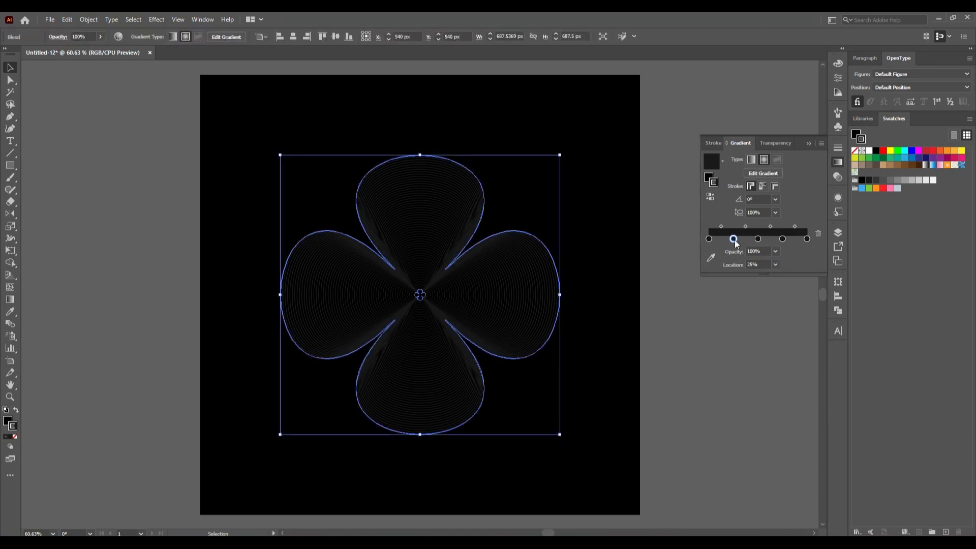
double_click(734, 239)
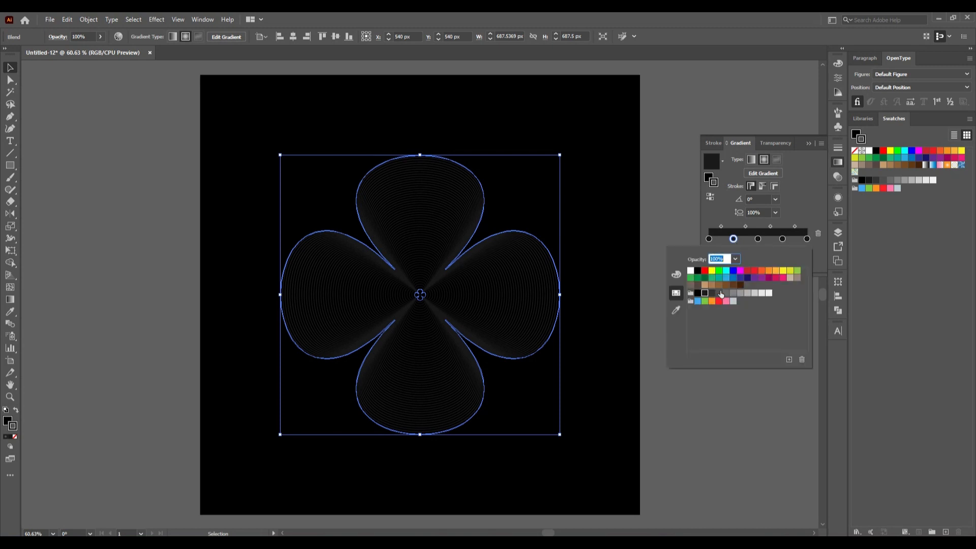
click(691, 279)
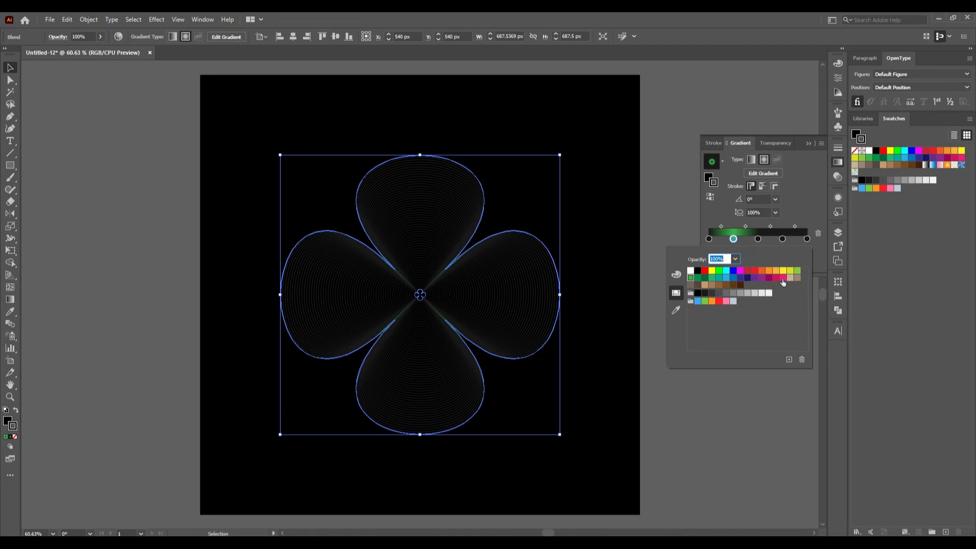
- Set the stroke gradient's 25% stop to the light yellow-green swatch and its 75% stop to the purple swatch
click(798, 272)
click(783, 239)
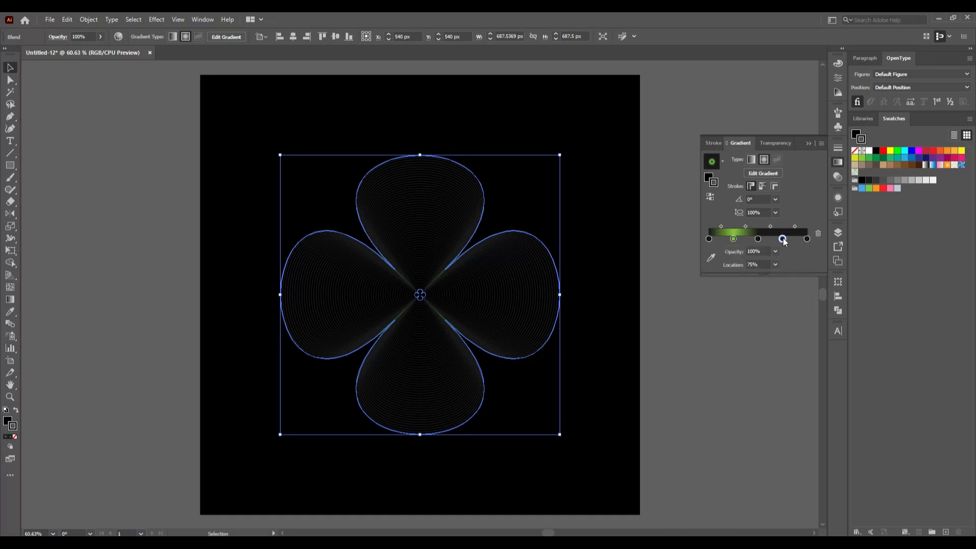
double_click(783, 239)
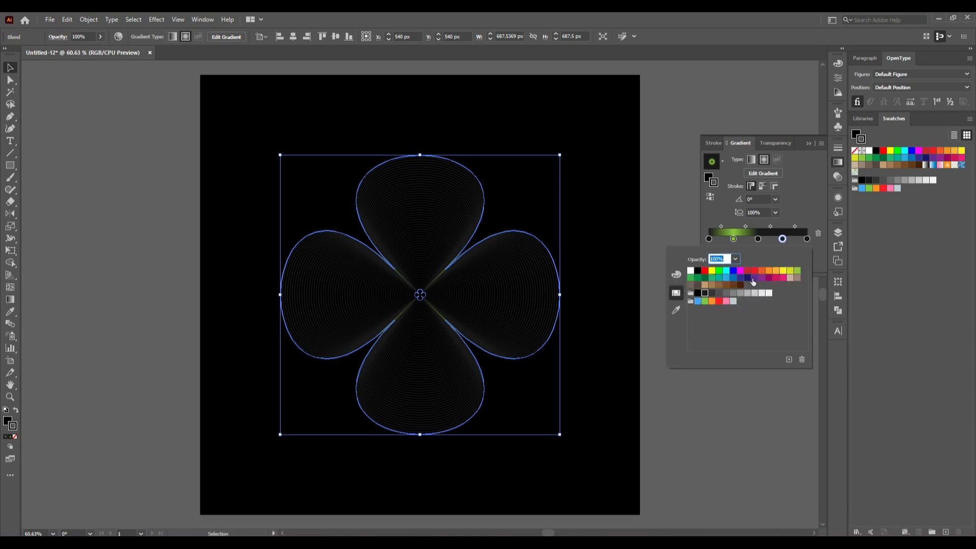
click(753, 279)
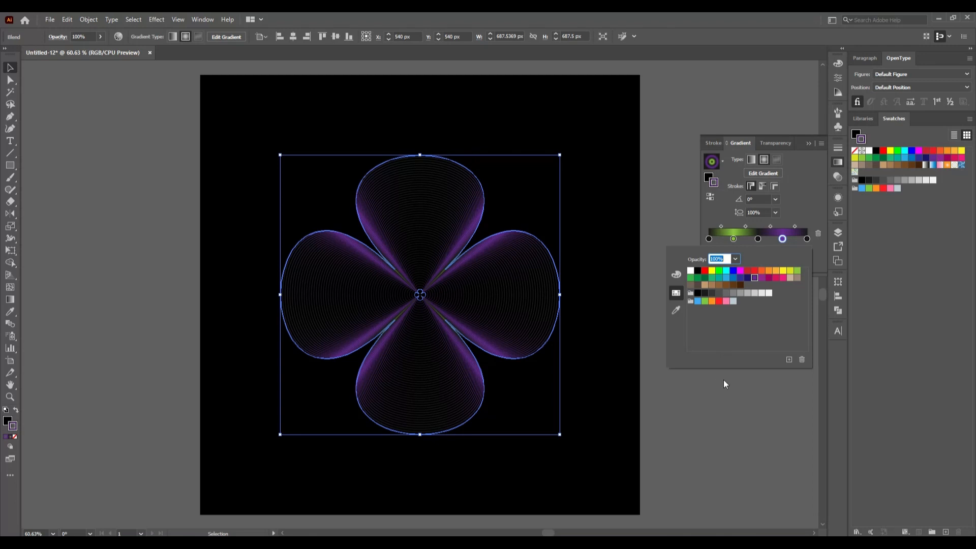
- Set the gradient's 50% stop to white and reverse the order of the gradient's colors
click(759, 238)
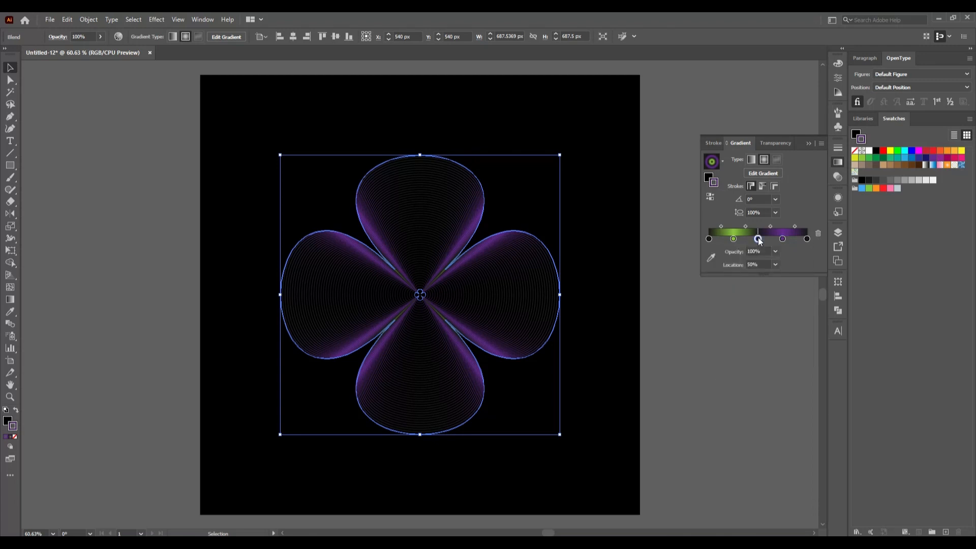
double_click(758, 238)
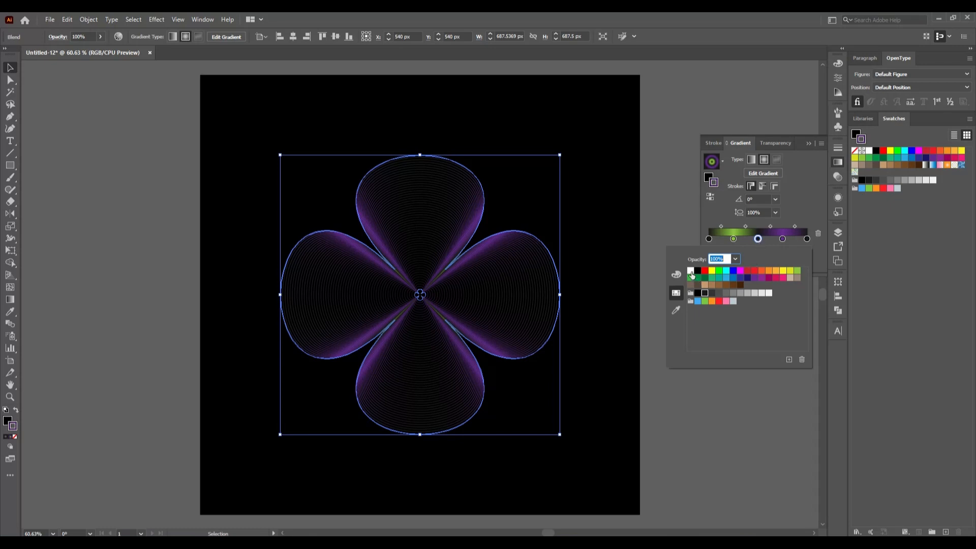
click(691, 271)
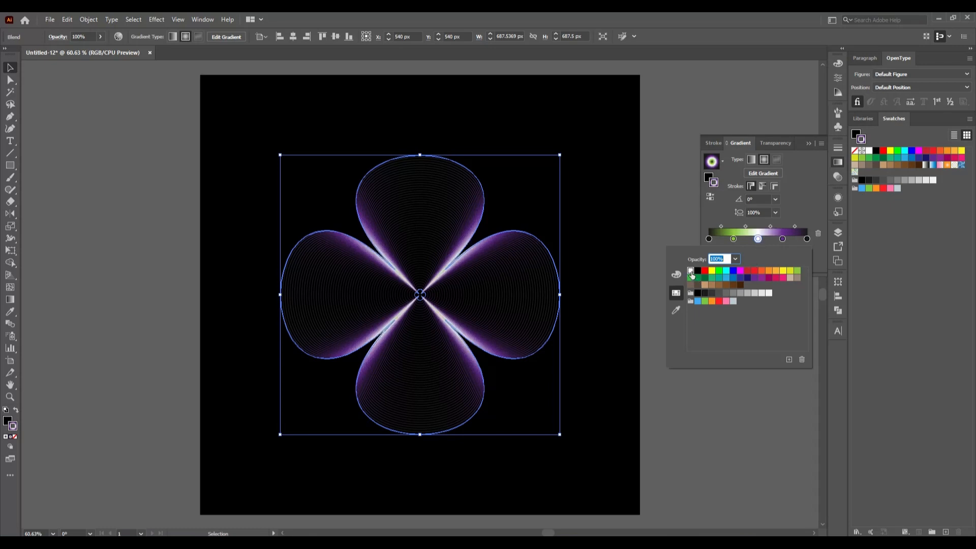
click(716, 429)
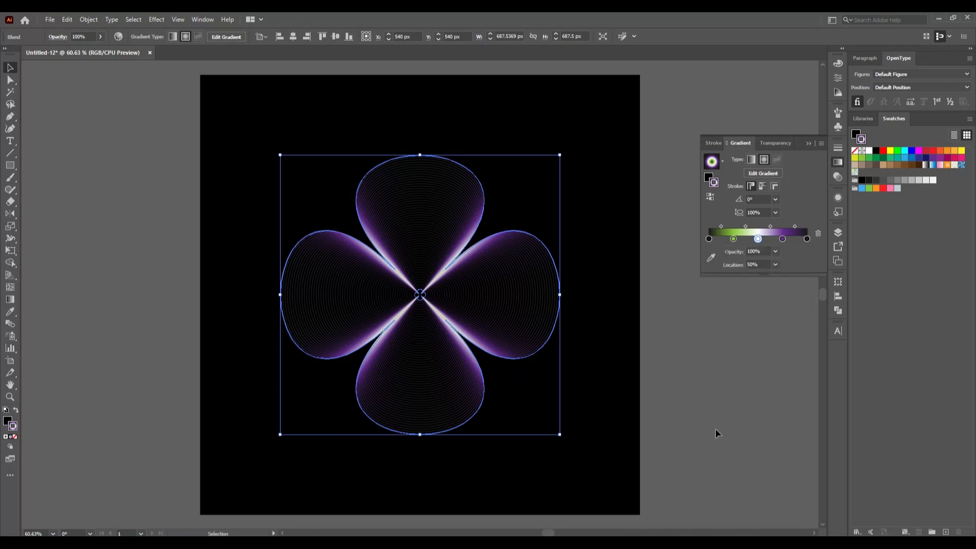
click(710, 200)
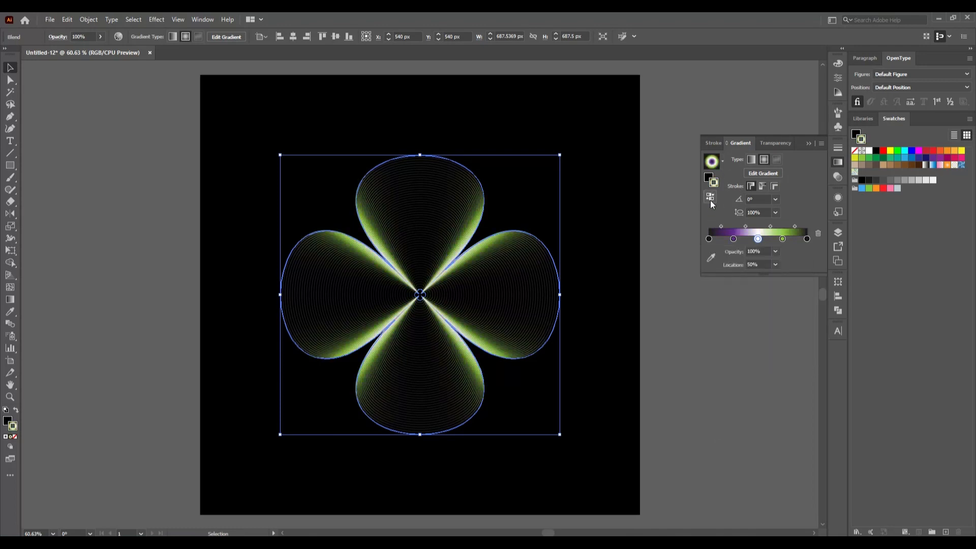
click(698, 381)
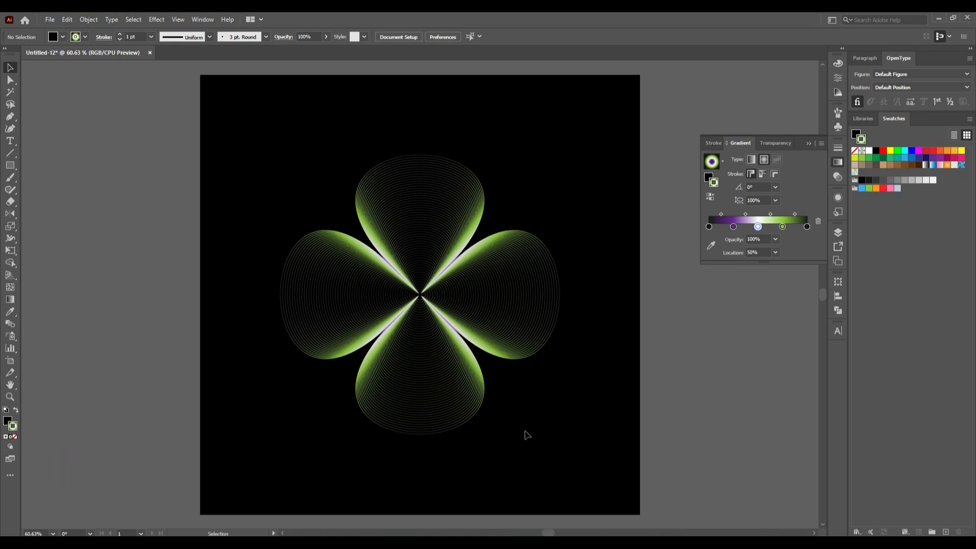
- Select the flower and try stroke gradient angles of -180° and 180°
click(467, 412)
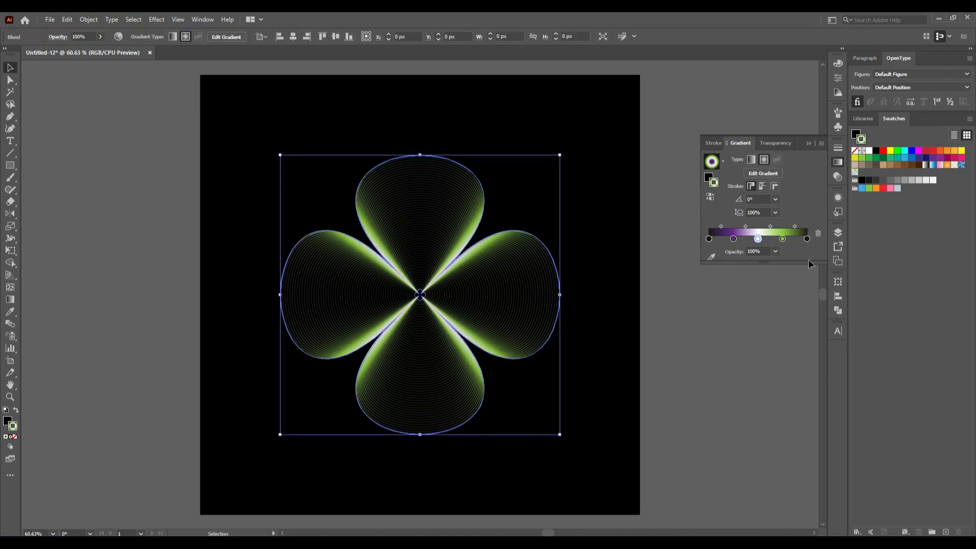
click(776, 200)
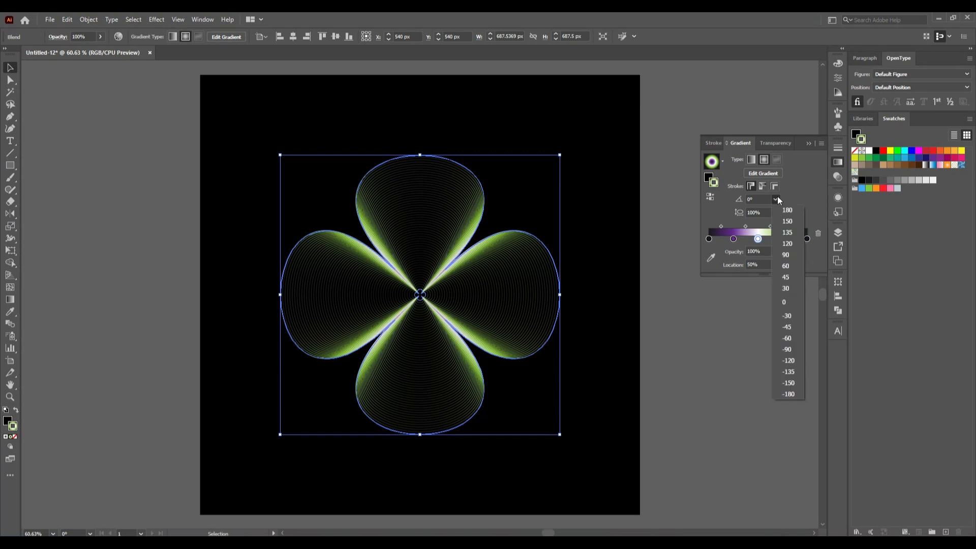
click(799, 395)
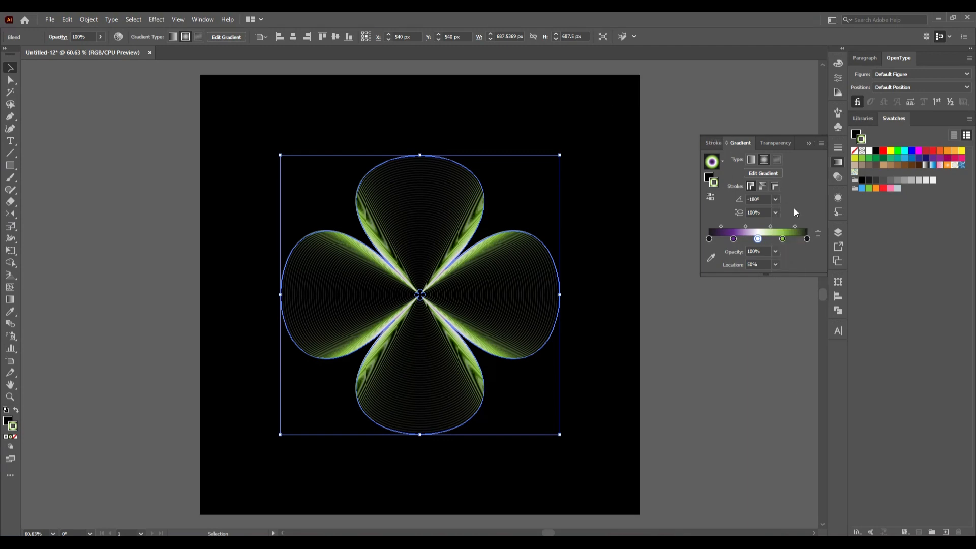
click(777, 199)
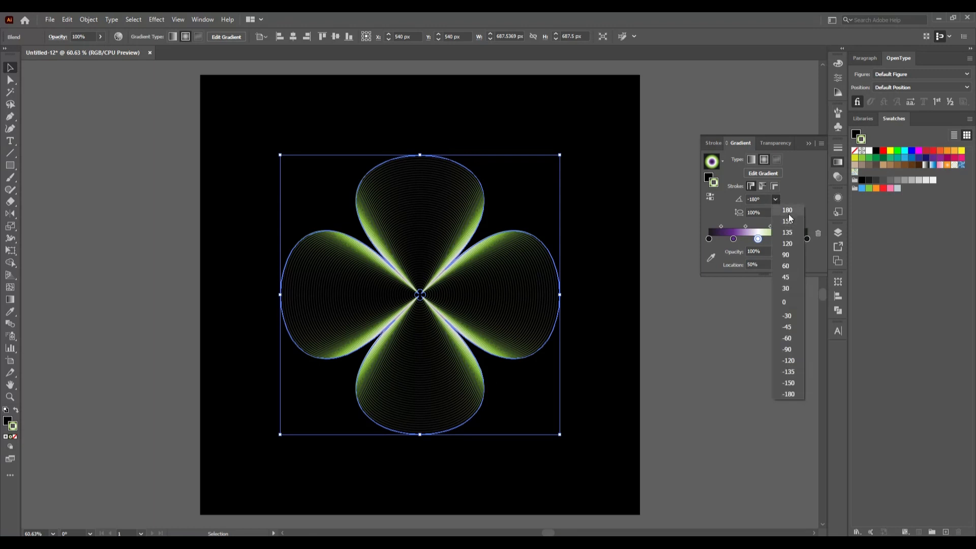
click(791, 218)
click(642, 333)
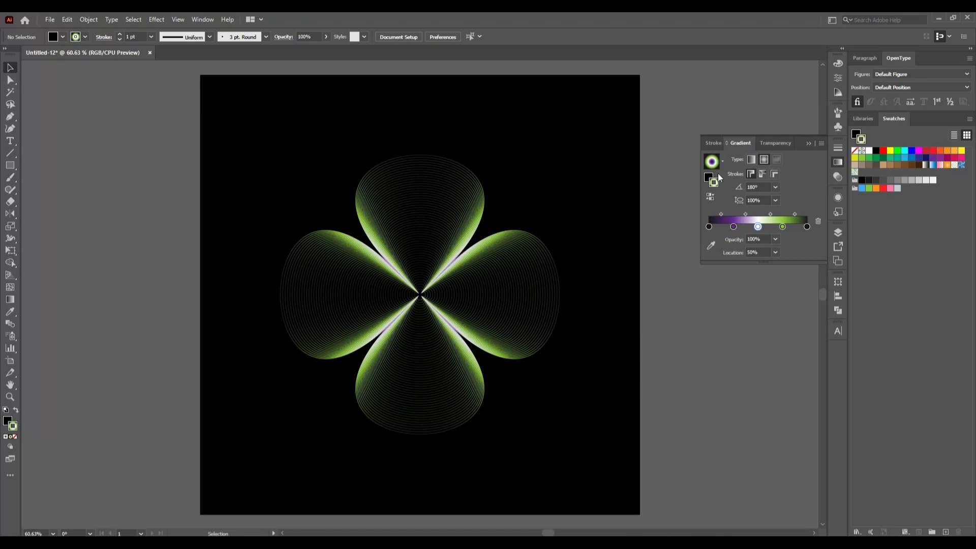
- With the flower selected, set the stroke gradient's 25% stop to the dark navy blue swatch
click(556, 353)
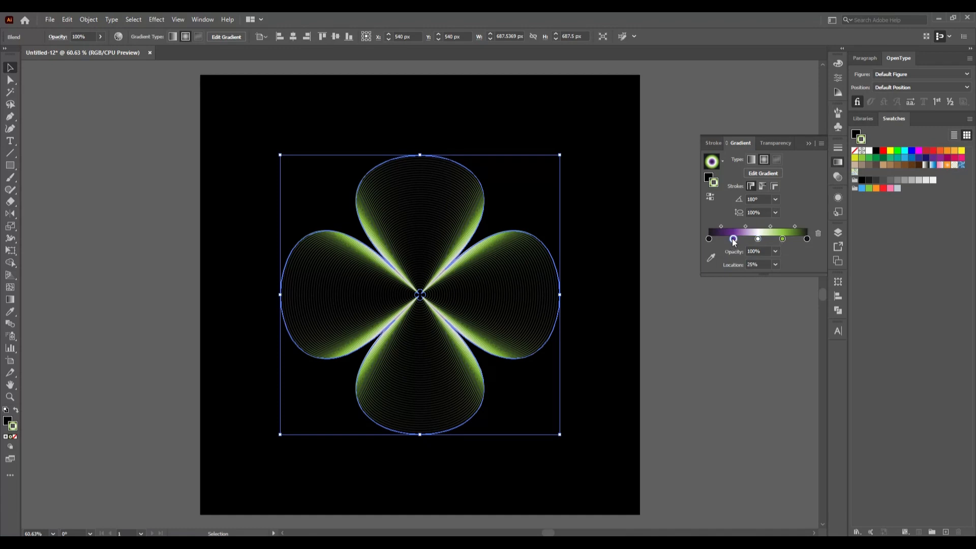
double_click(734, 239)
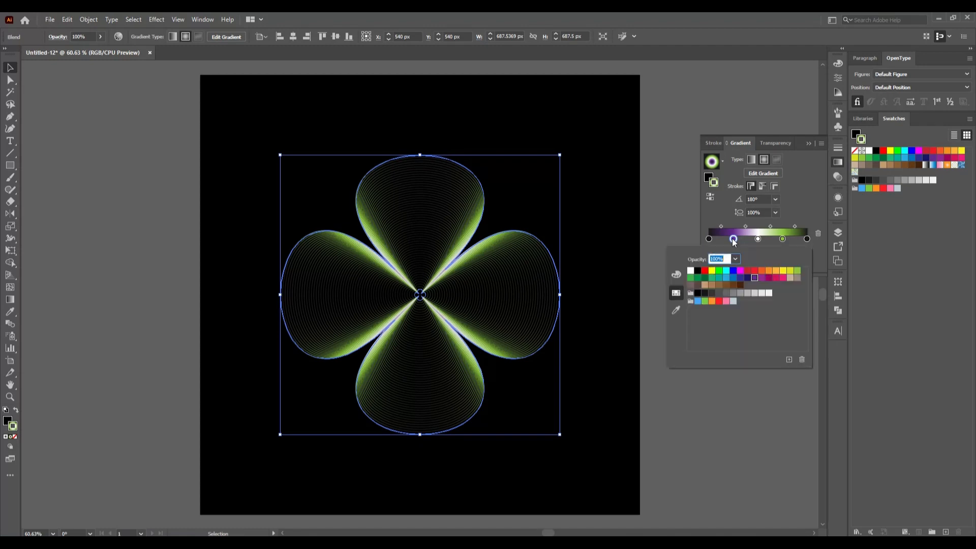
click(746, 279)
click(715, 413)
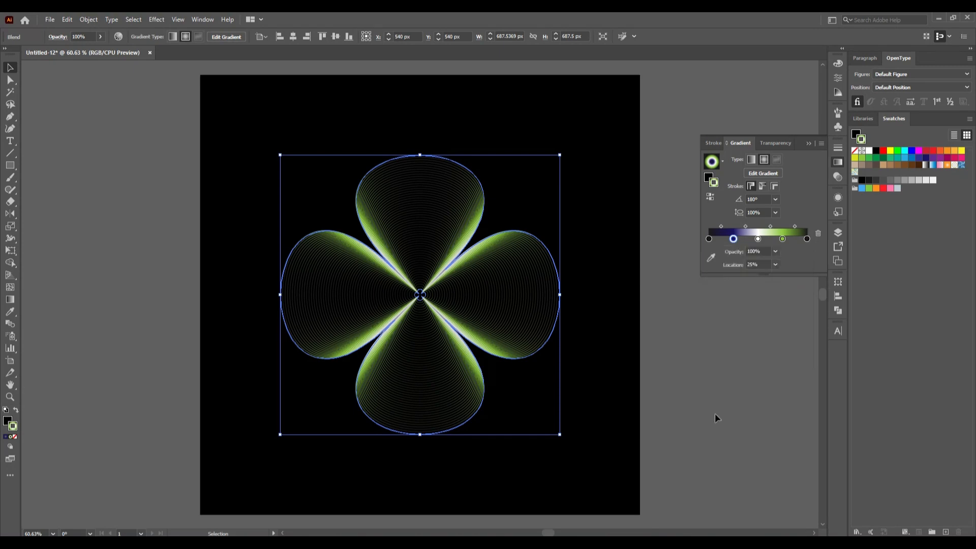
- Try blue swatches on the gradient's 25% stop, settling on bright cyan, and deselect the flower
double_click(734, 239)
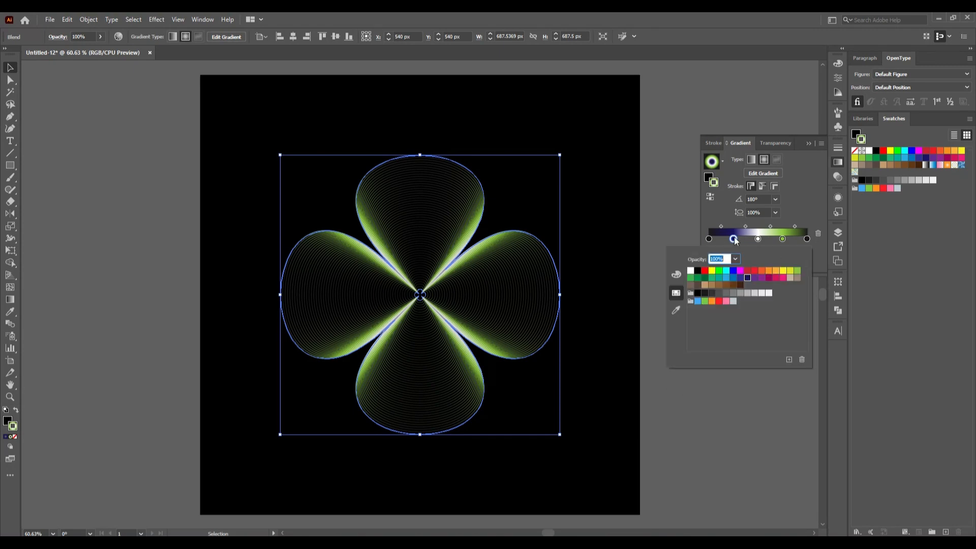
click(741, 278)
click(726, 278)
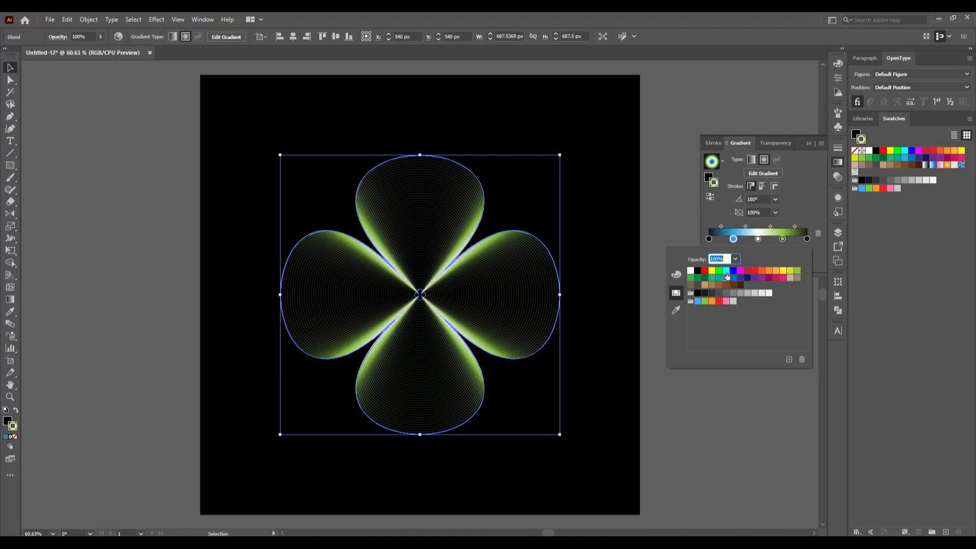
click(726, 271)
click(710, 395)
click(630, 359)
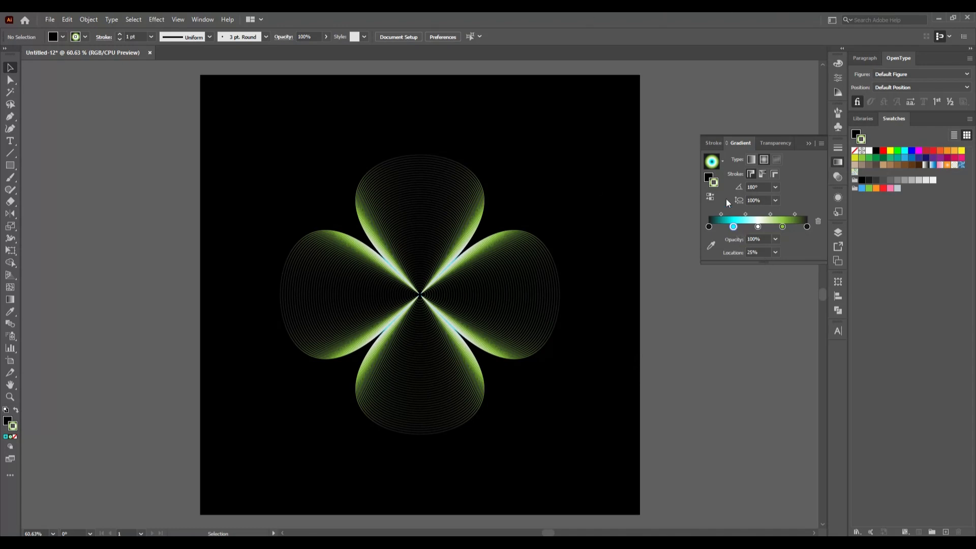
- Reselect the flower and set its stroke gradient's 25% stop to the purple swatch
click(542, 328)
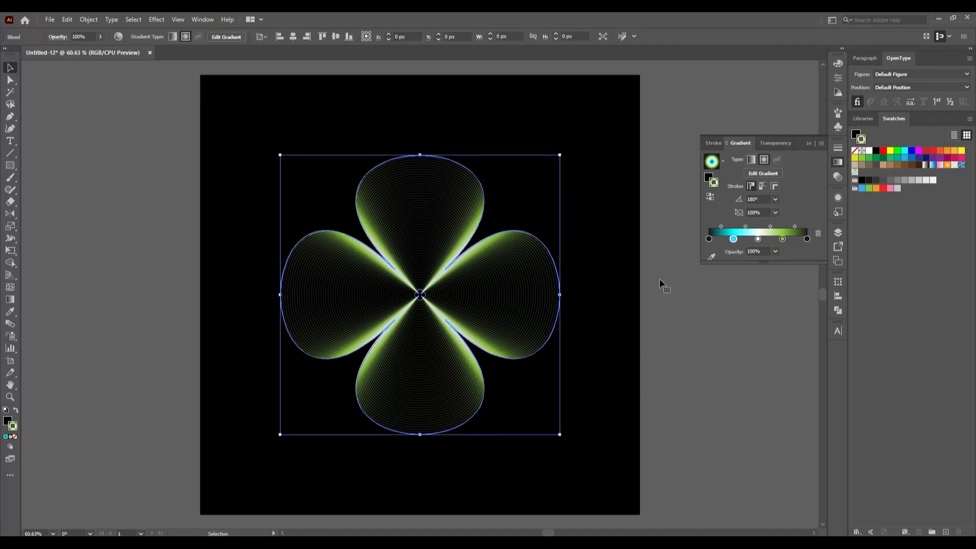
double_click(733, 239)
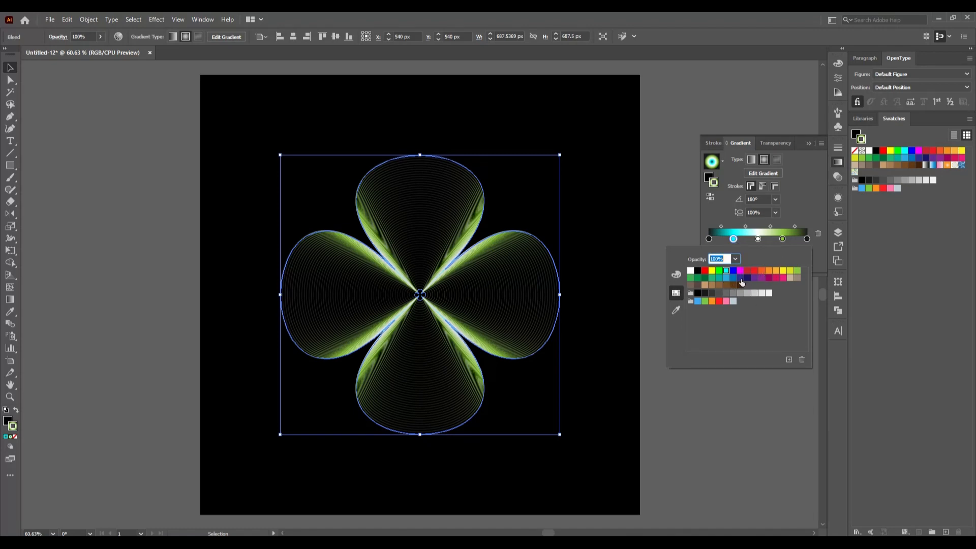
click(756, 279)
click(694, 442)
click(693, 441)
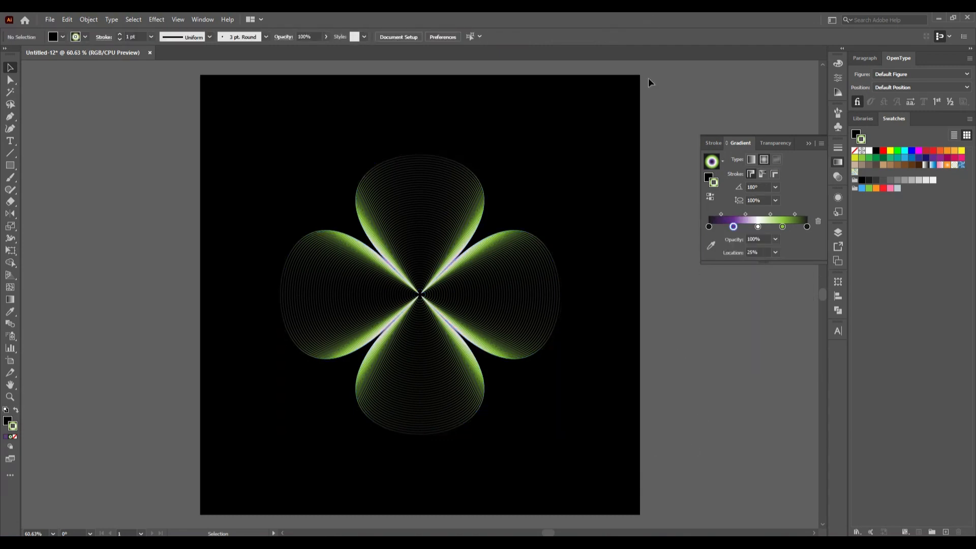
- Set the flower's stroke gradient angle to 0°, collapse the gradient settings and deselect the artwork
key(a)
key(v)
click(505, 328)
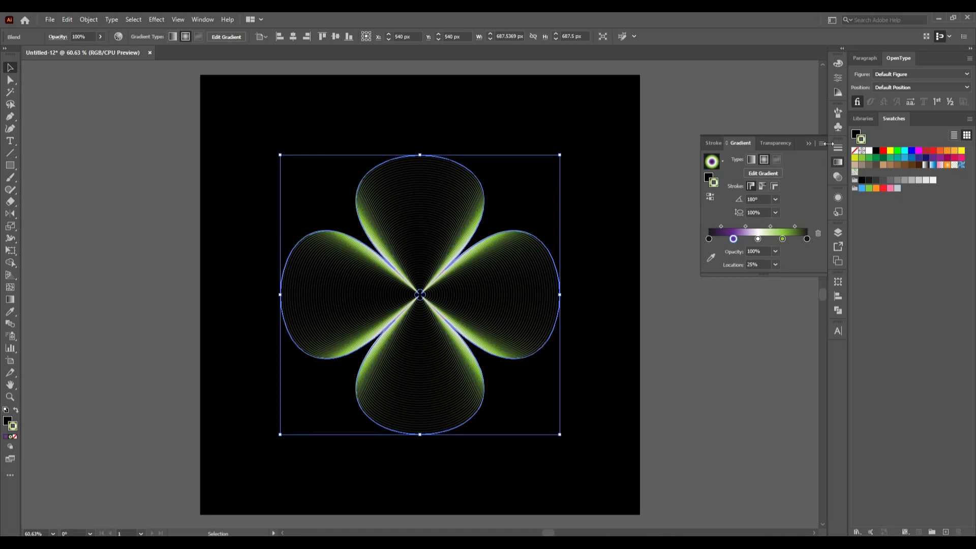
click(776, 200)
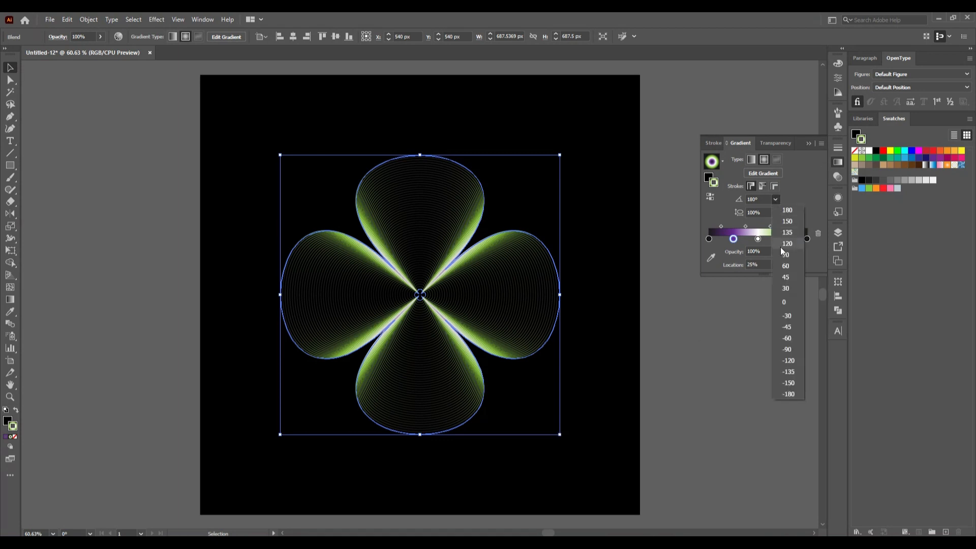
click(791, 305)
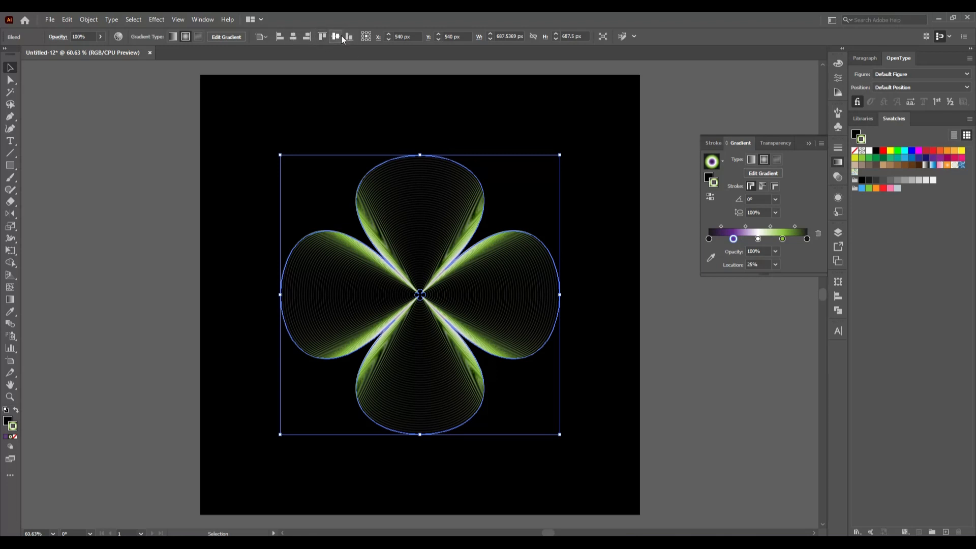
click(808, 144)
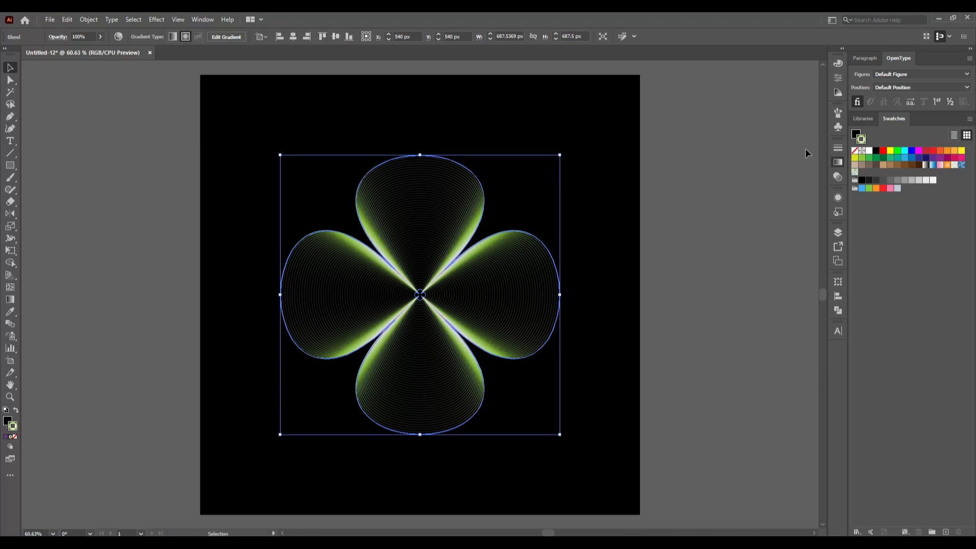
click(706, 260)
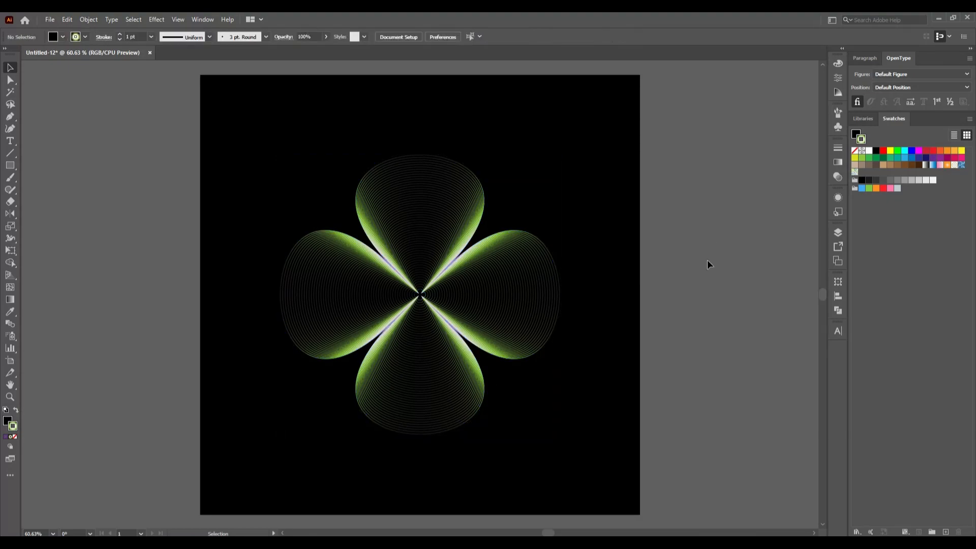